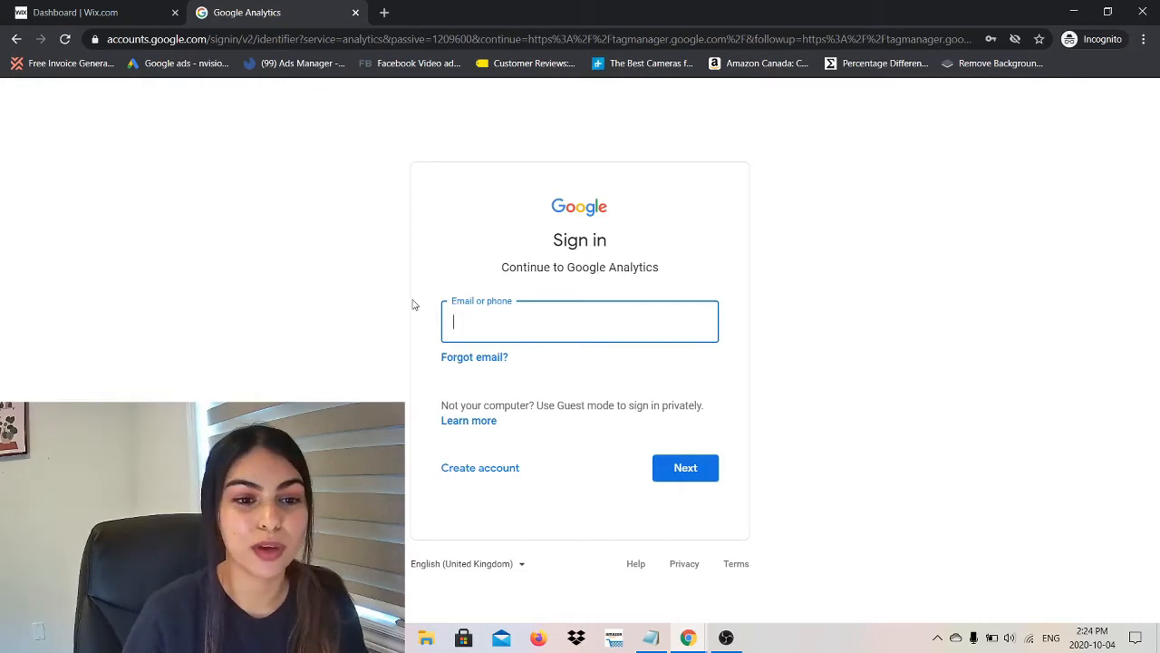
- Sign in to the Google account with the saved e-mail address and the account password
click(516, 322)
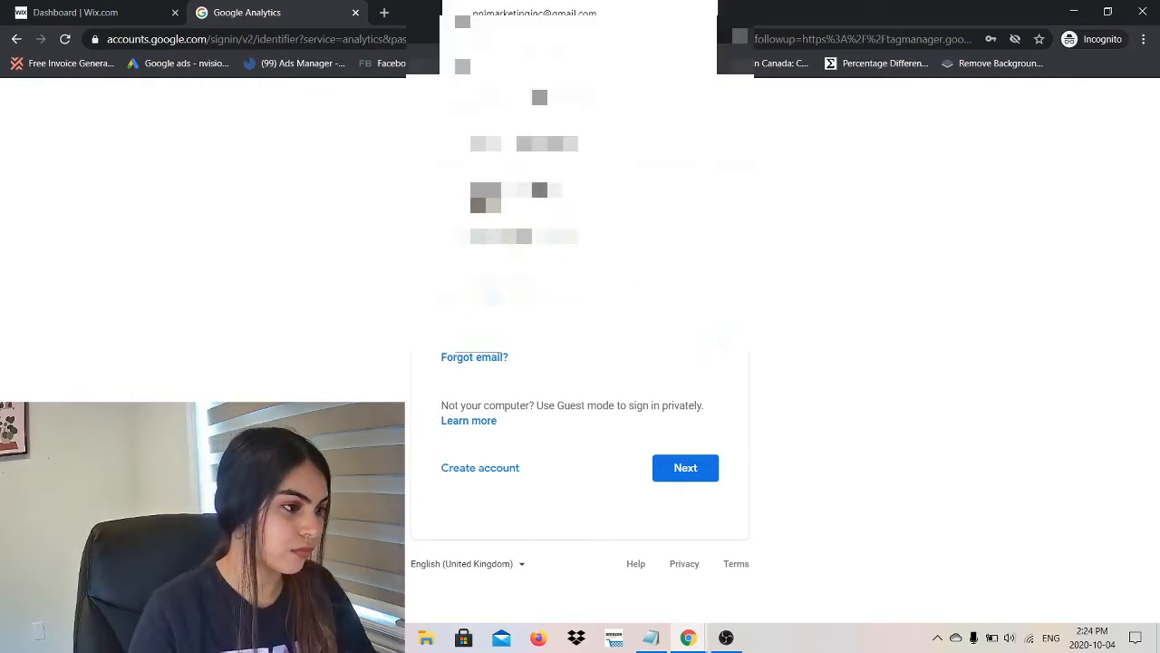
click(522, 322)
click(666, 466)
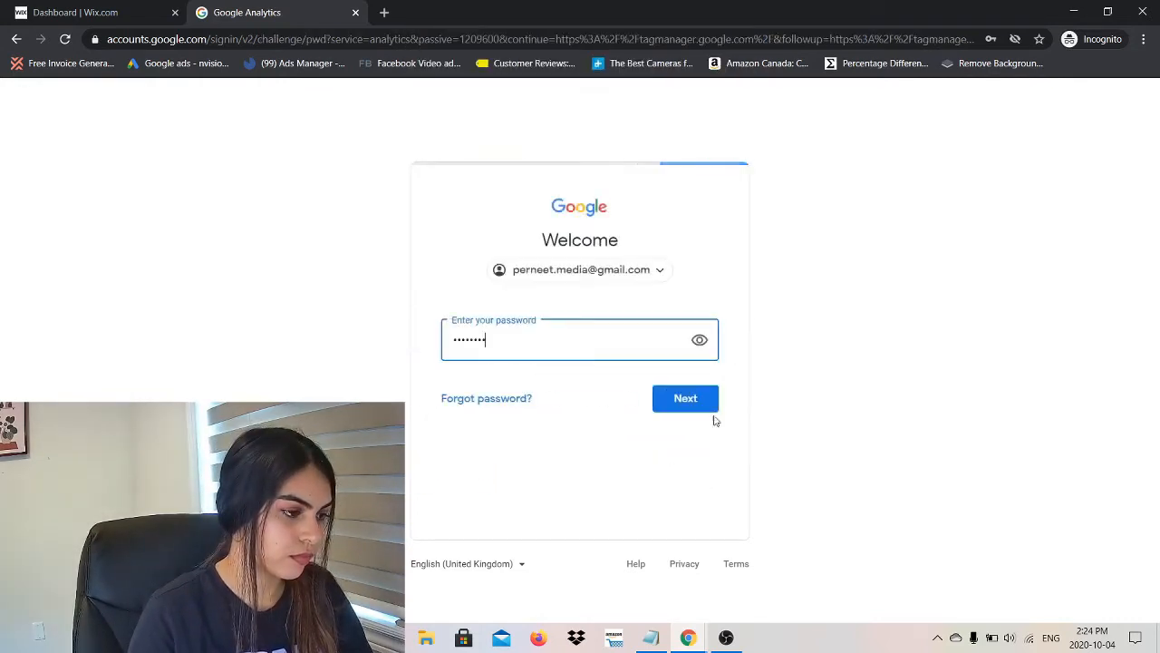
click(681, 402)
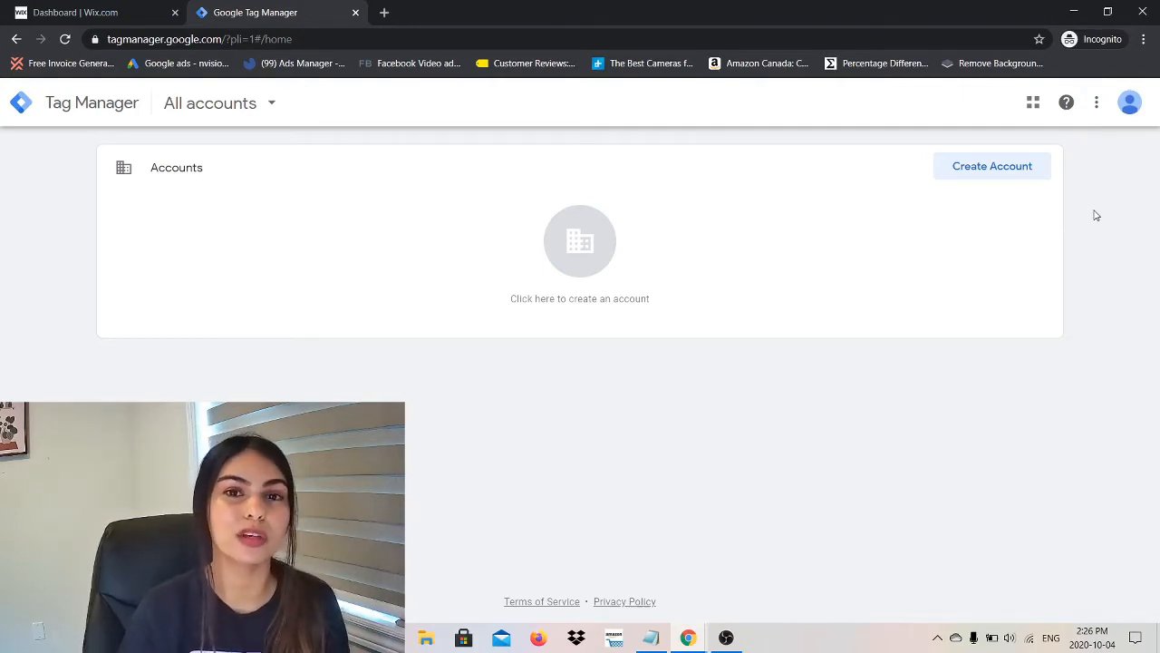
- Start a new Tag Manager account named PNL Marketing with Canada as its country
click(975, 168)
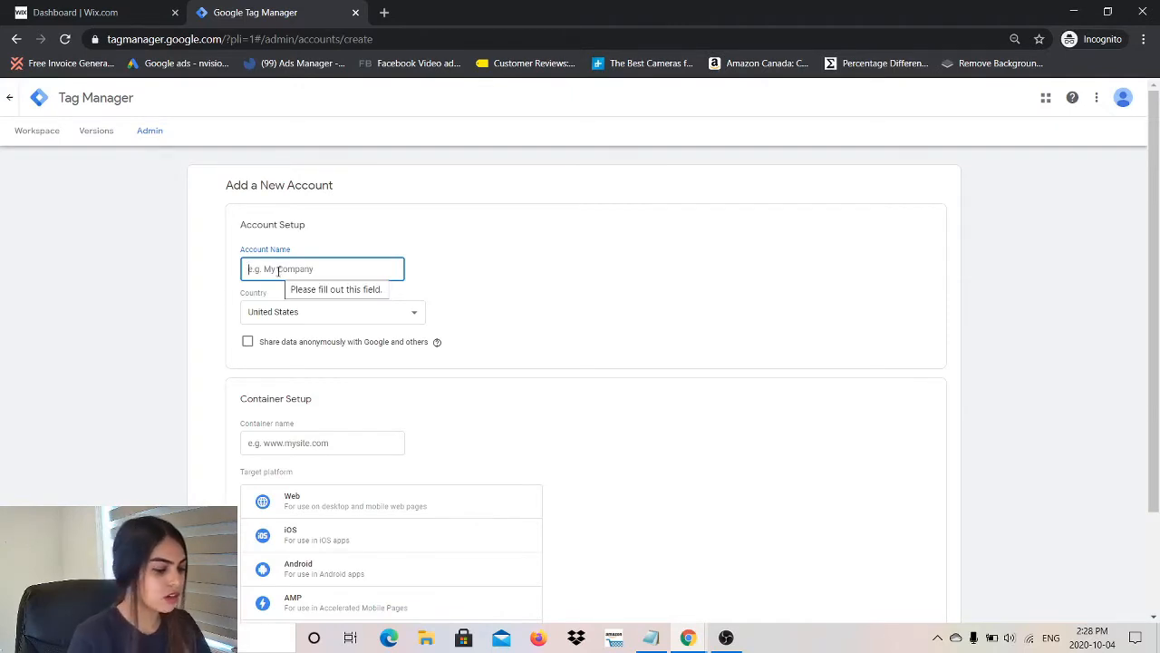
key(Caps_Lock)
text(PNL M)
key(Caps_Lock)
text(a)
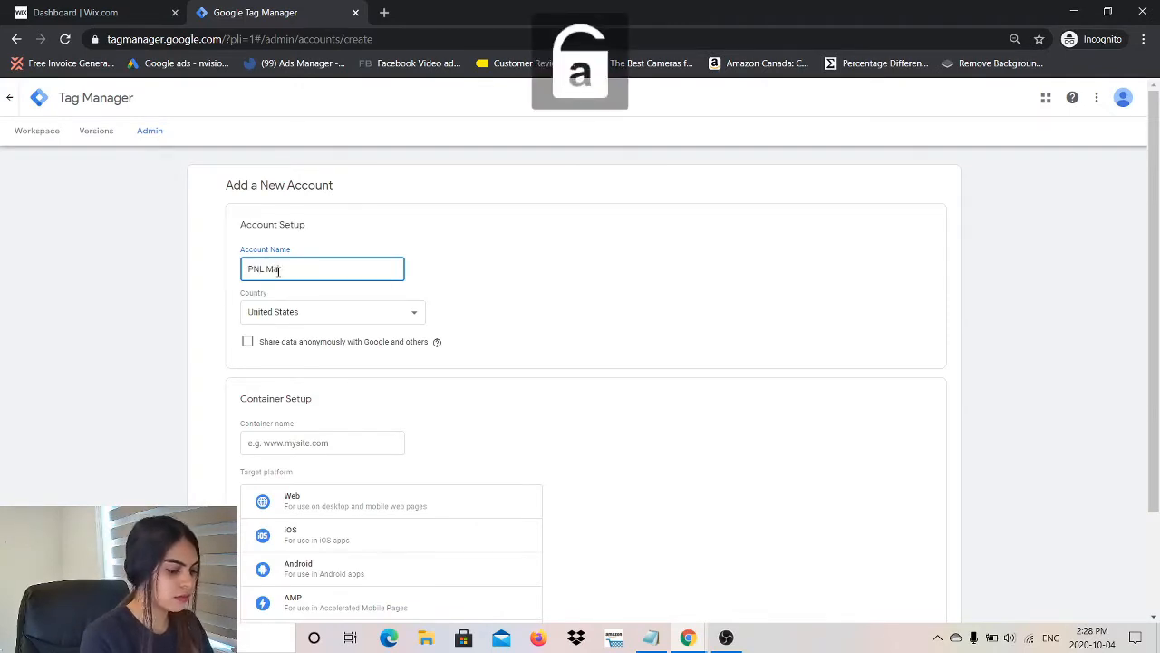
text(rketing)
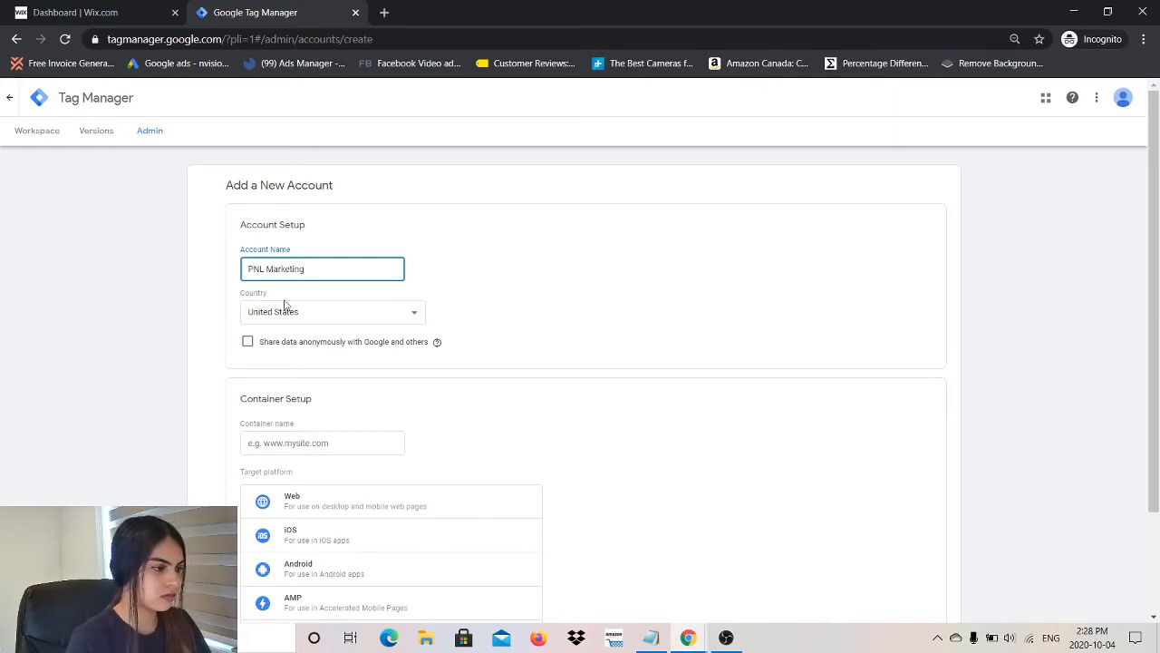
click(288, 315)
text(can)
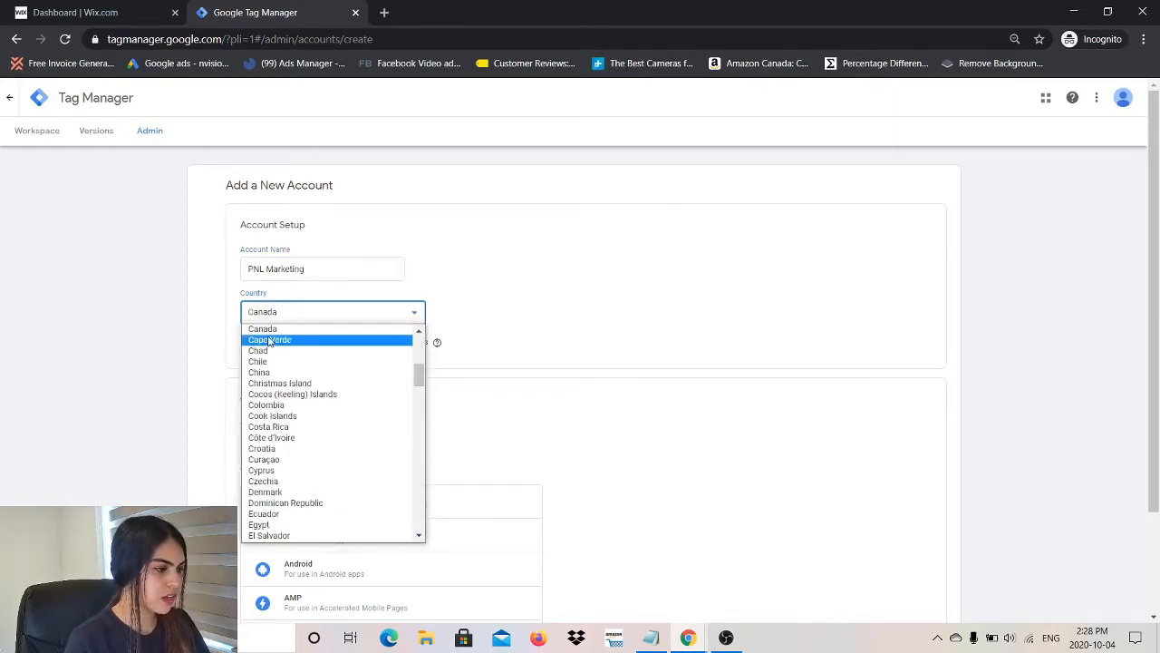
key(Return)
- Name the container PNL Marketing and choose Web as its target platform
scroll(298, 414, down, 2)
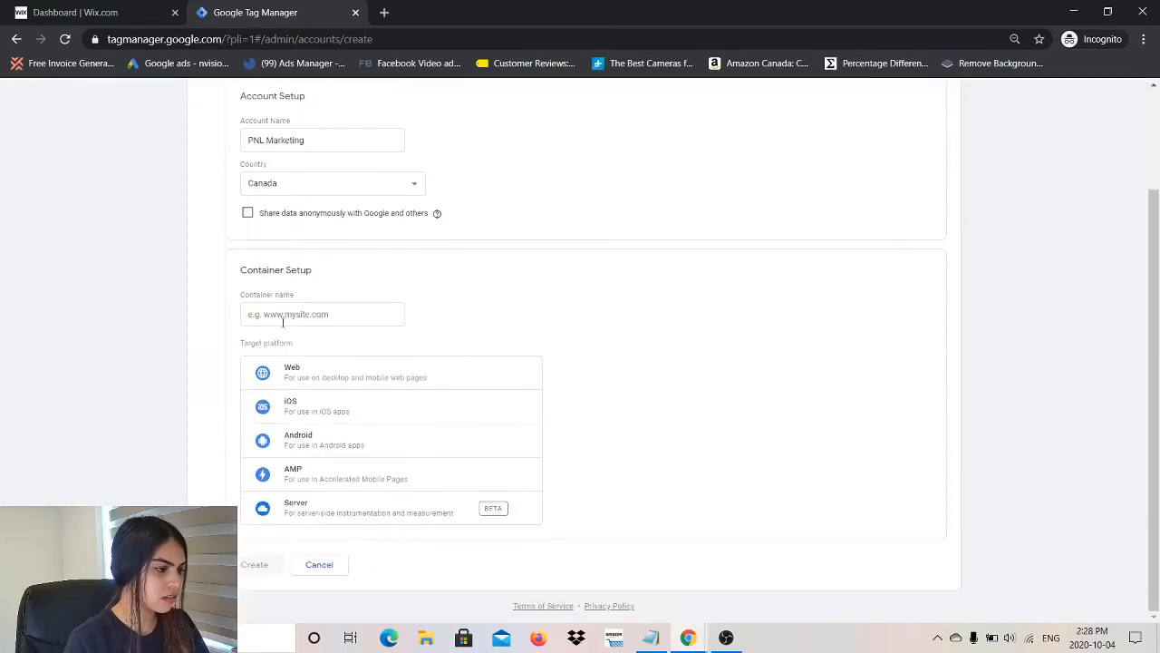
click(254, 314)
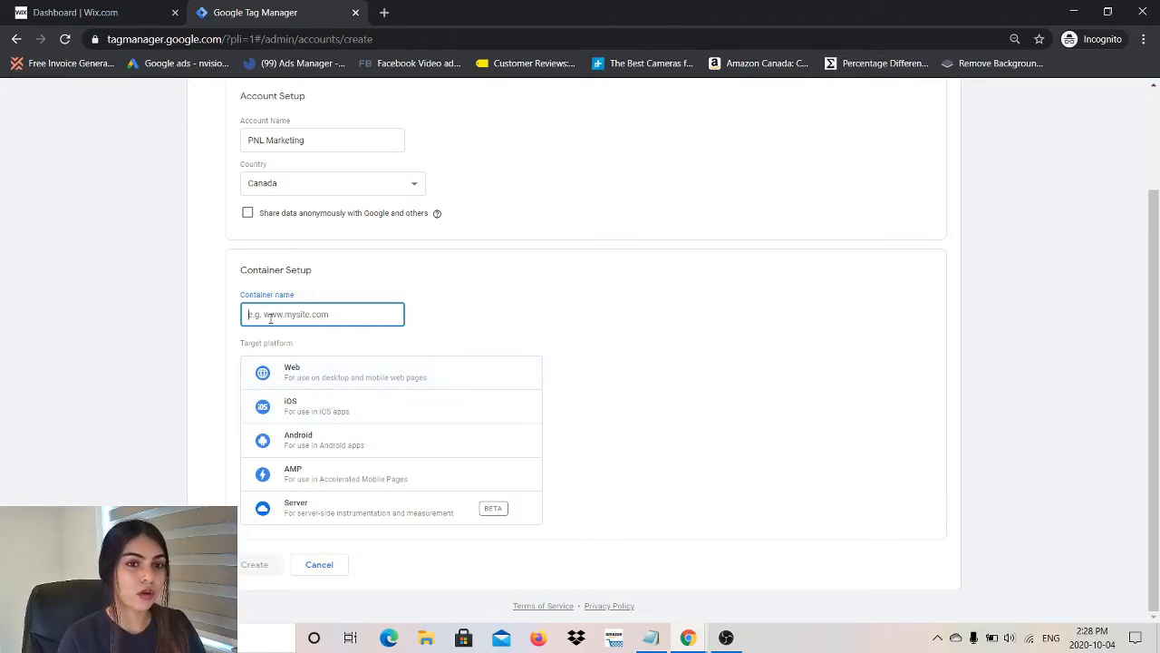
key(Caps_Lock)
text(PNL)
key(Caps_Lock)
text(M)
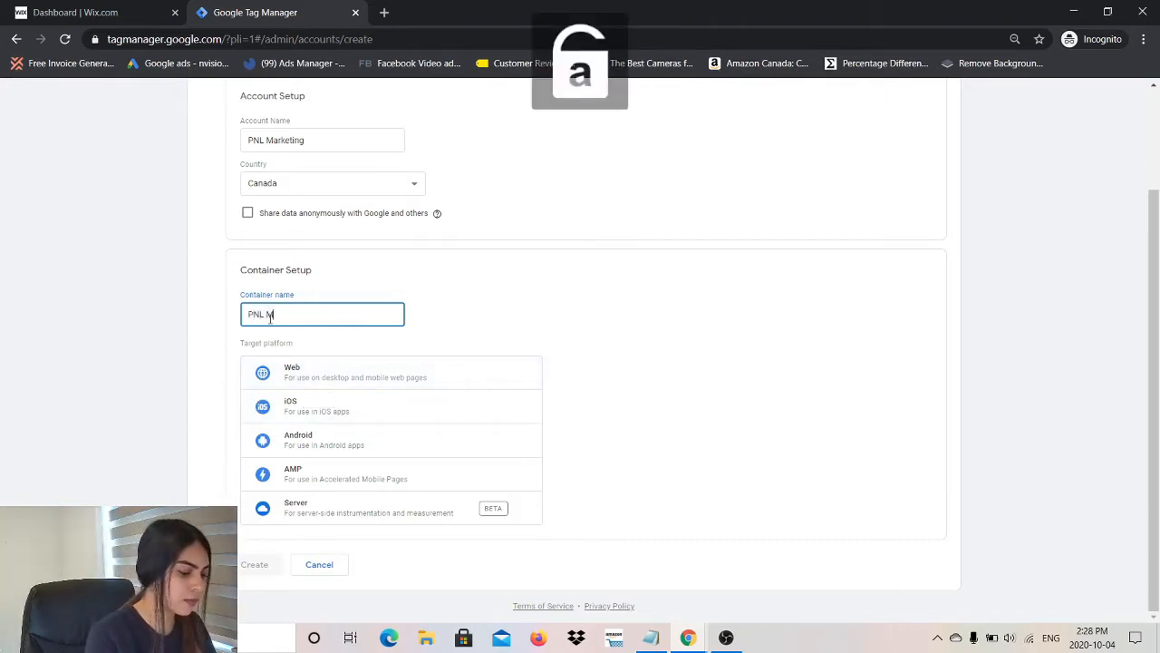
text(arketing)
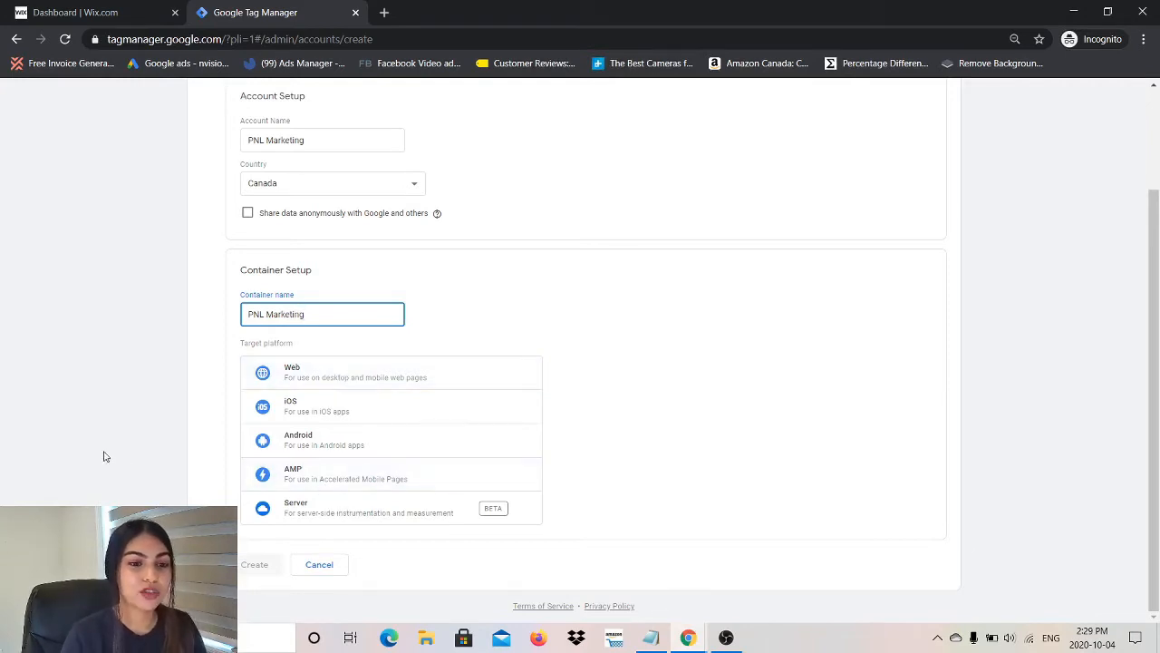
click(290, 379)
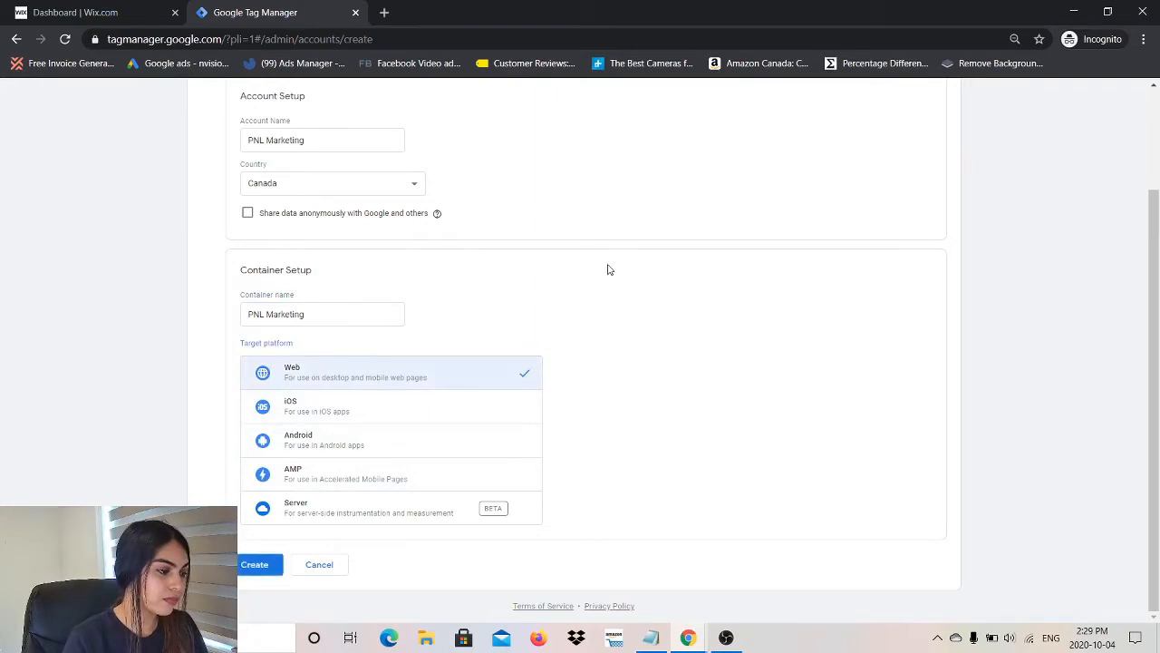
- Create the account, accept the Terms of Service including the GDPR Data Processing Terms, and dismiss the installation code dialog
click(256, 566)
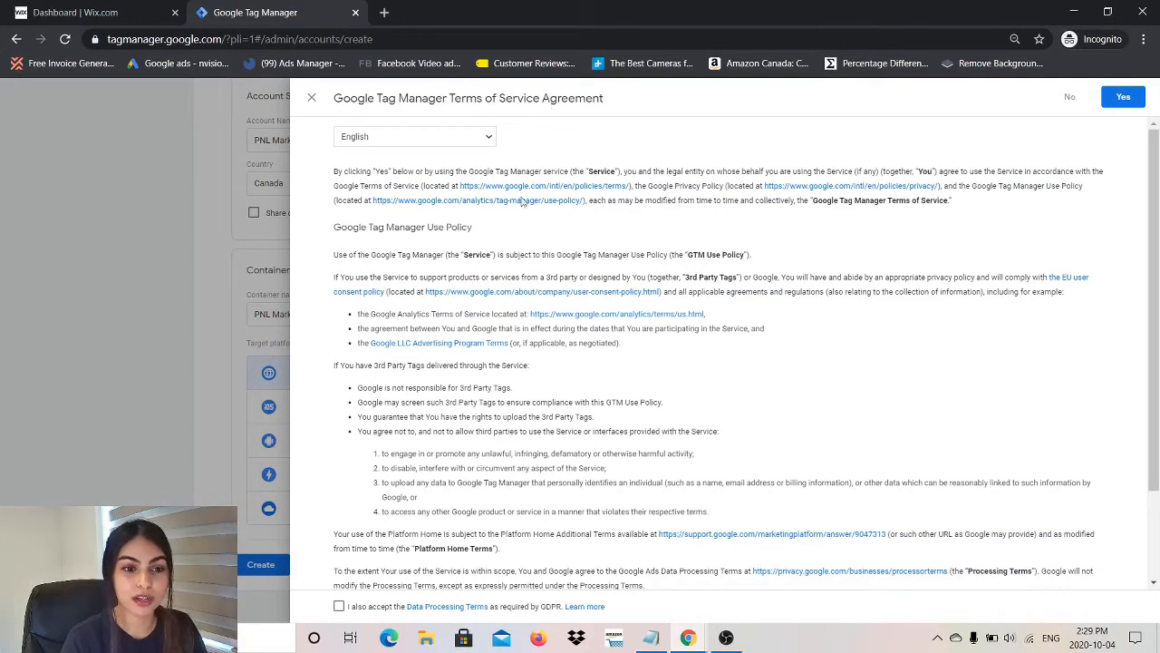
scroll(467, 335, down, 2)
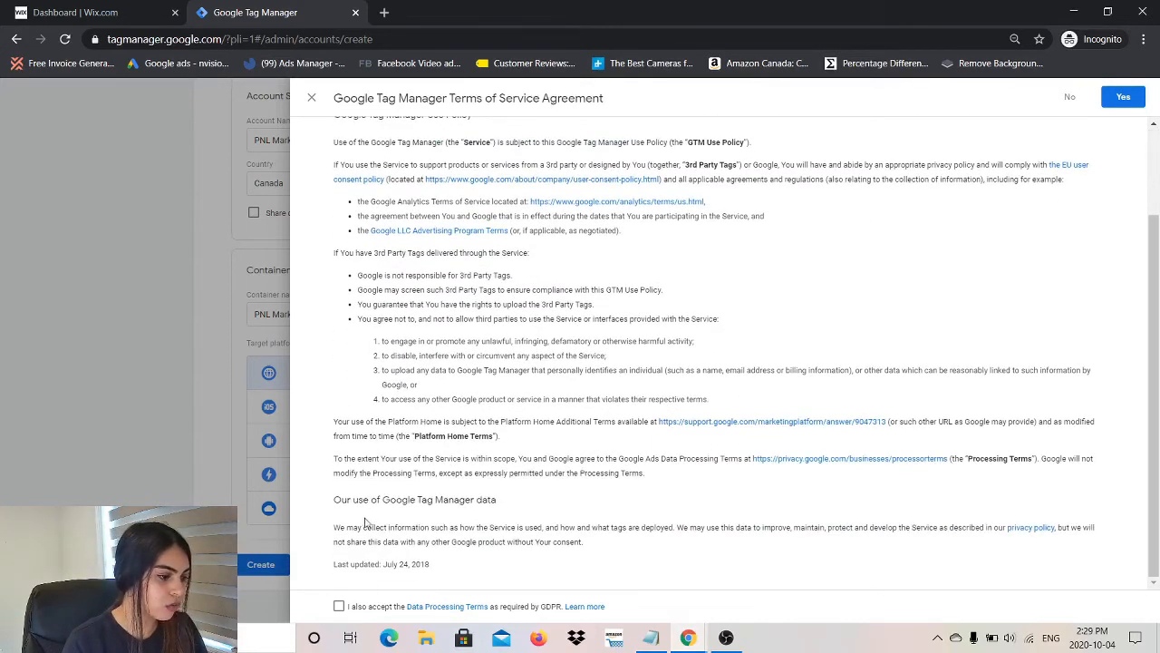
scroll(927, 264, up, 1)
scroll(927, 263, down, 1)
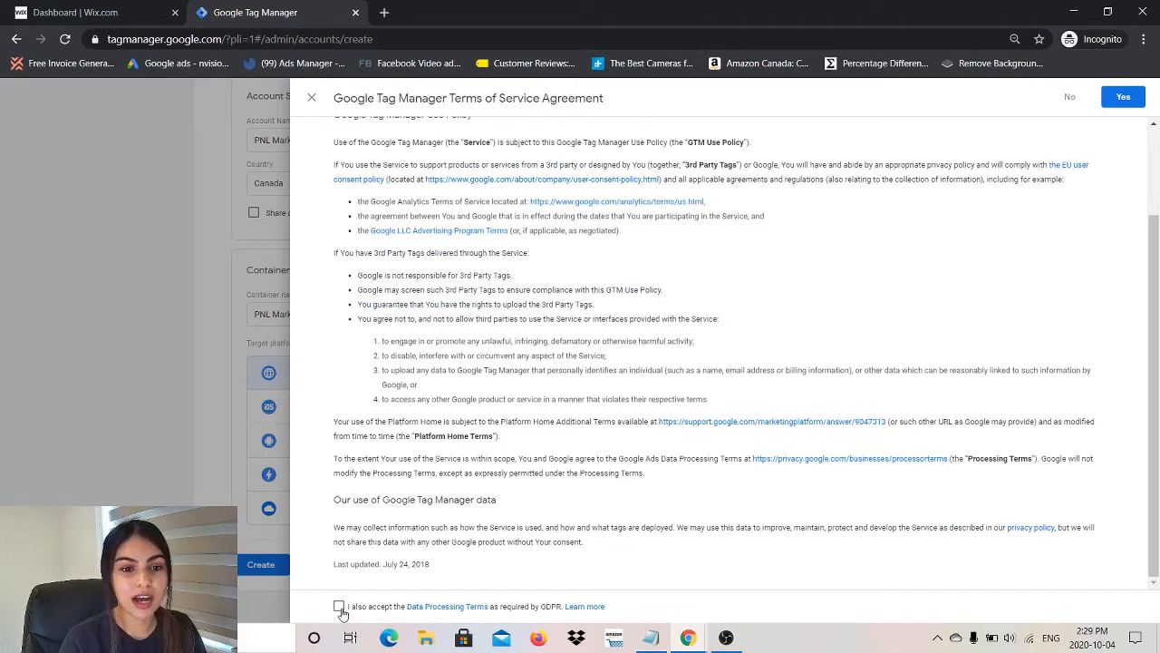
click(339, 606)
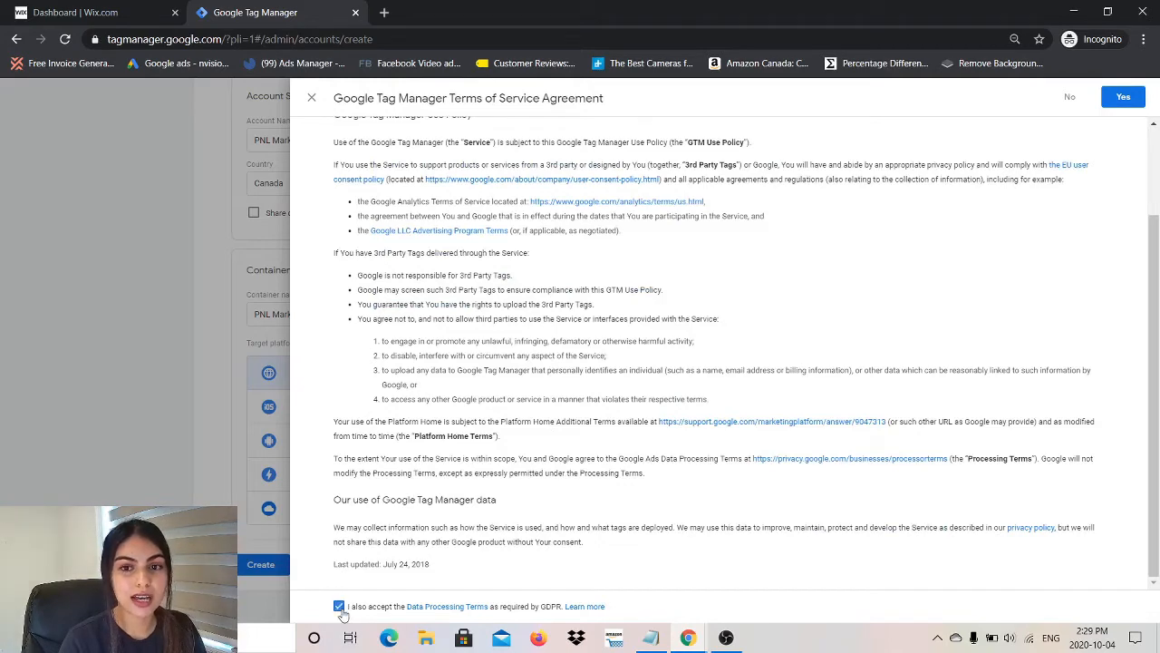
click(1122, 98)
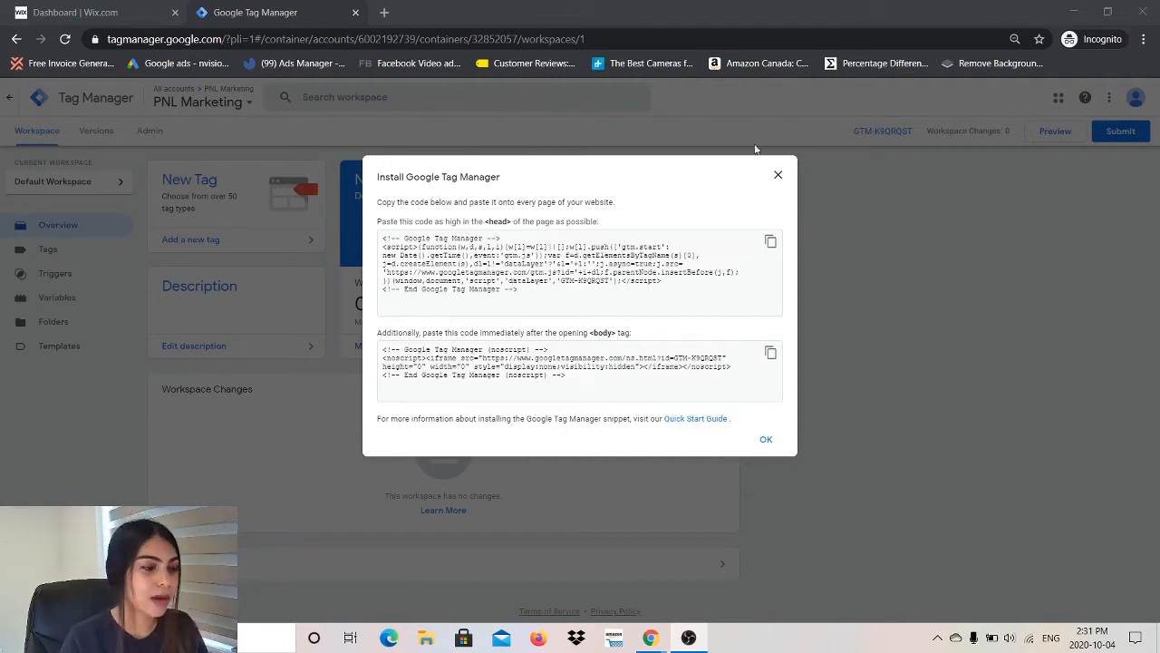
click(776, 176)
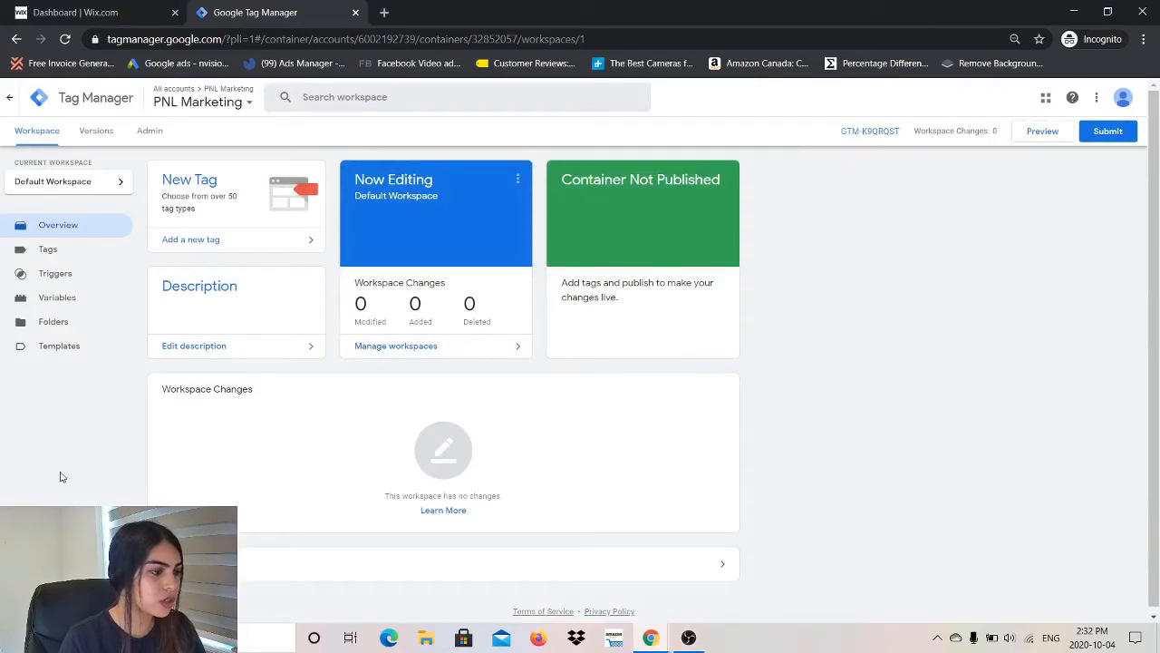
- Copy the PNL Marketing container's ID from the account administration page
click(150, 130)
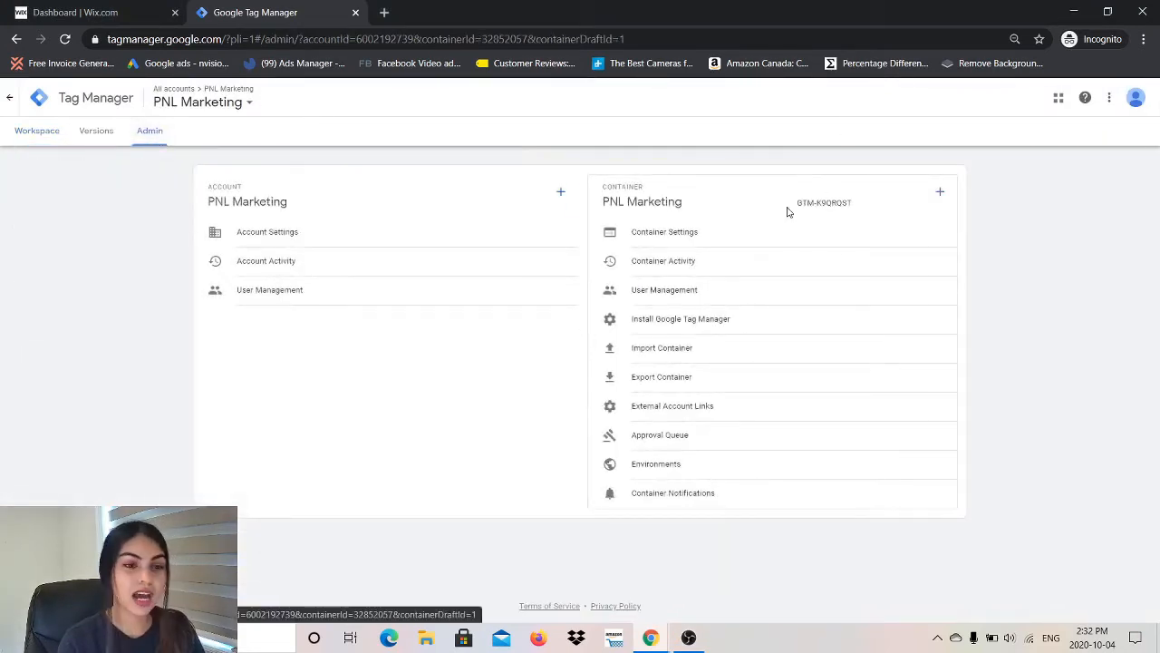
triple_click(815, 207)
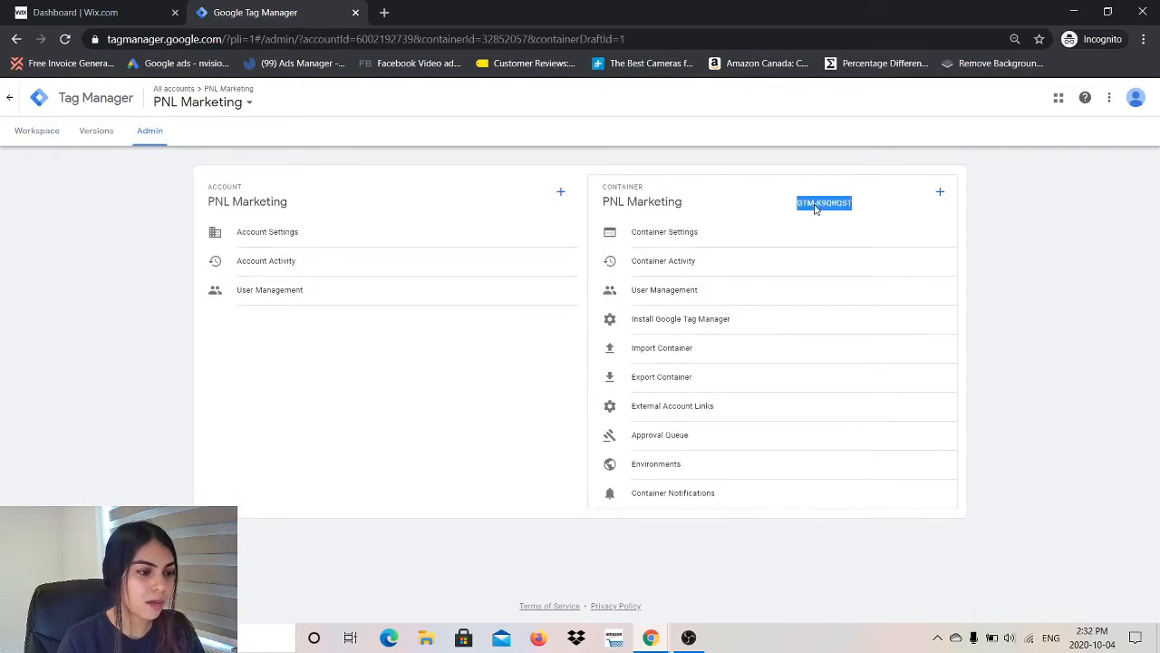
right_click(815, 206)
click(832, 221)
- Switch to the Wix dashboard and connect Google Tag Manager in Marketing Integrations using the copied container ID
click(115, 7)
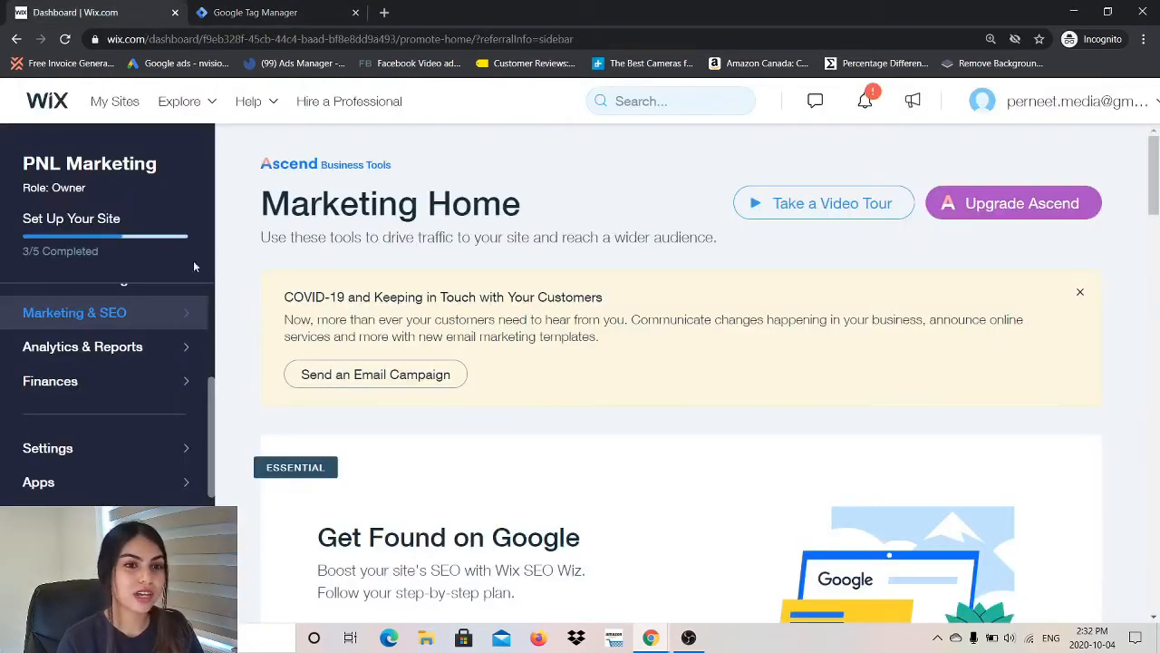
mouse_move(131, 323)
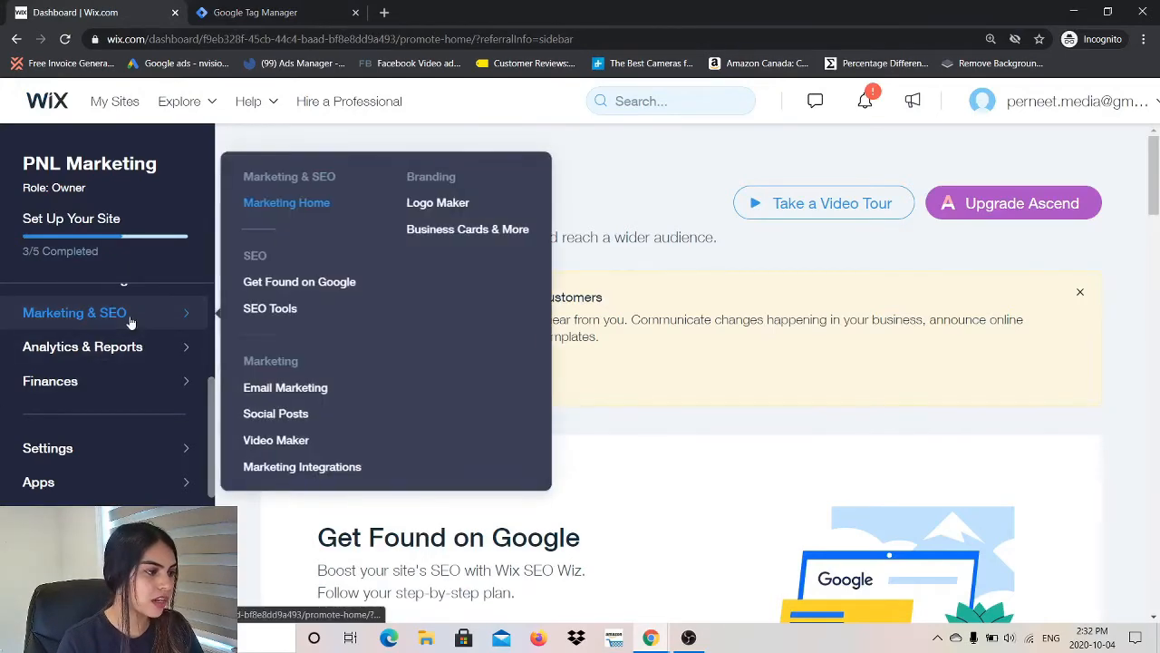
click(281, 468)
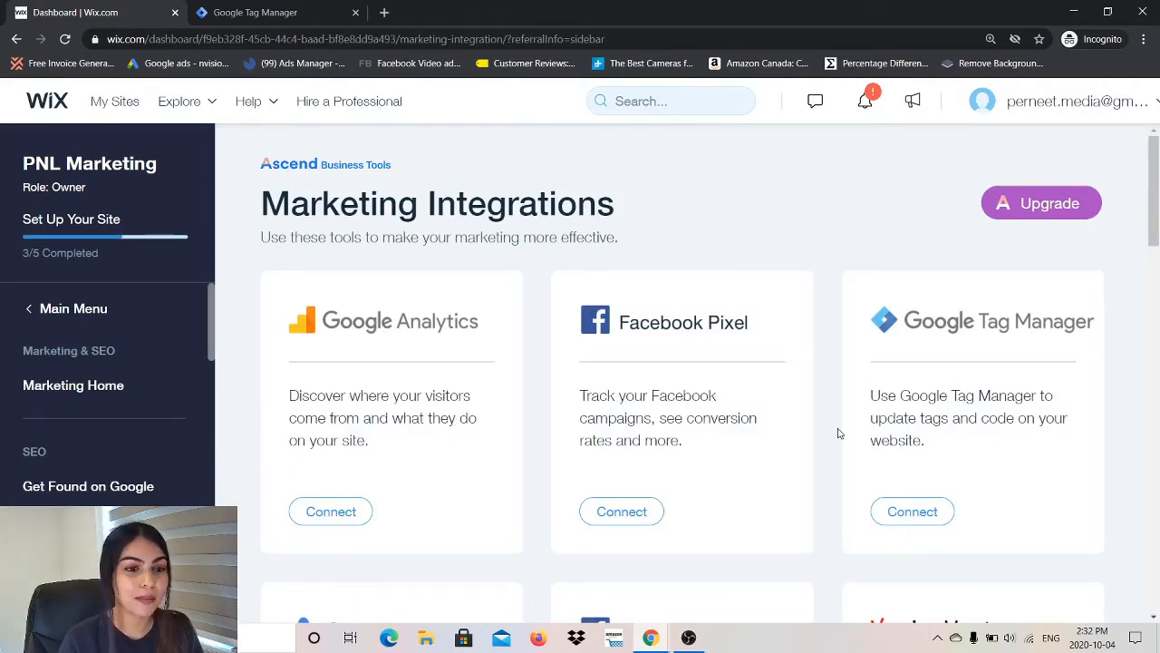
click(891, 513)
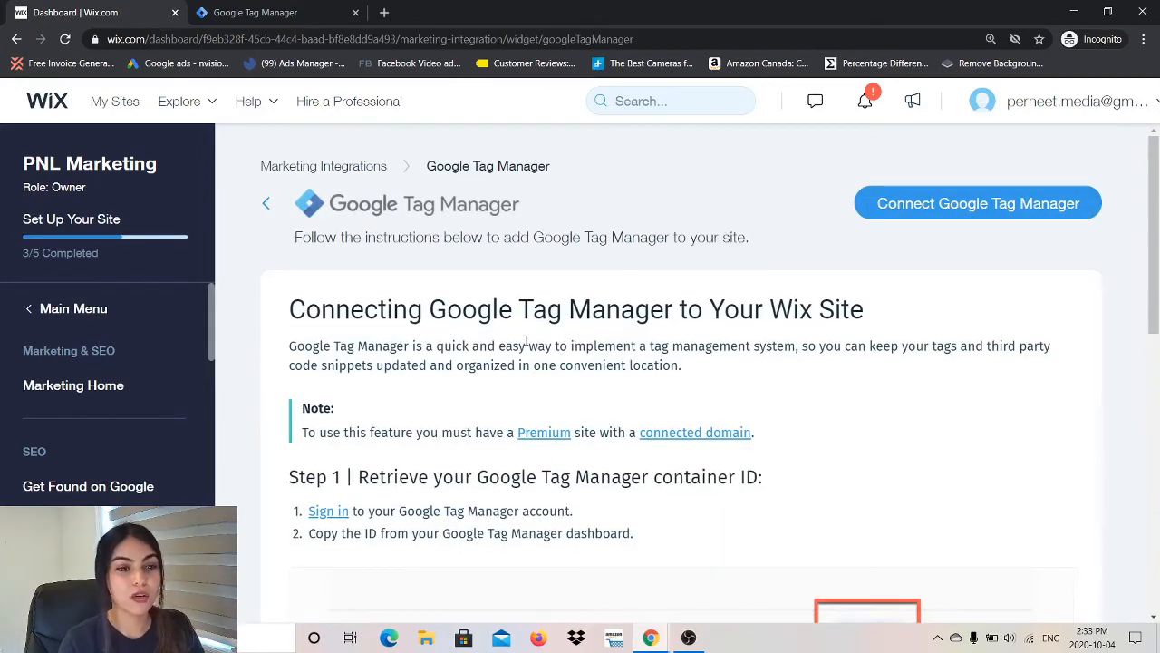
click(883, 212)
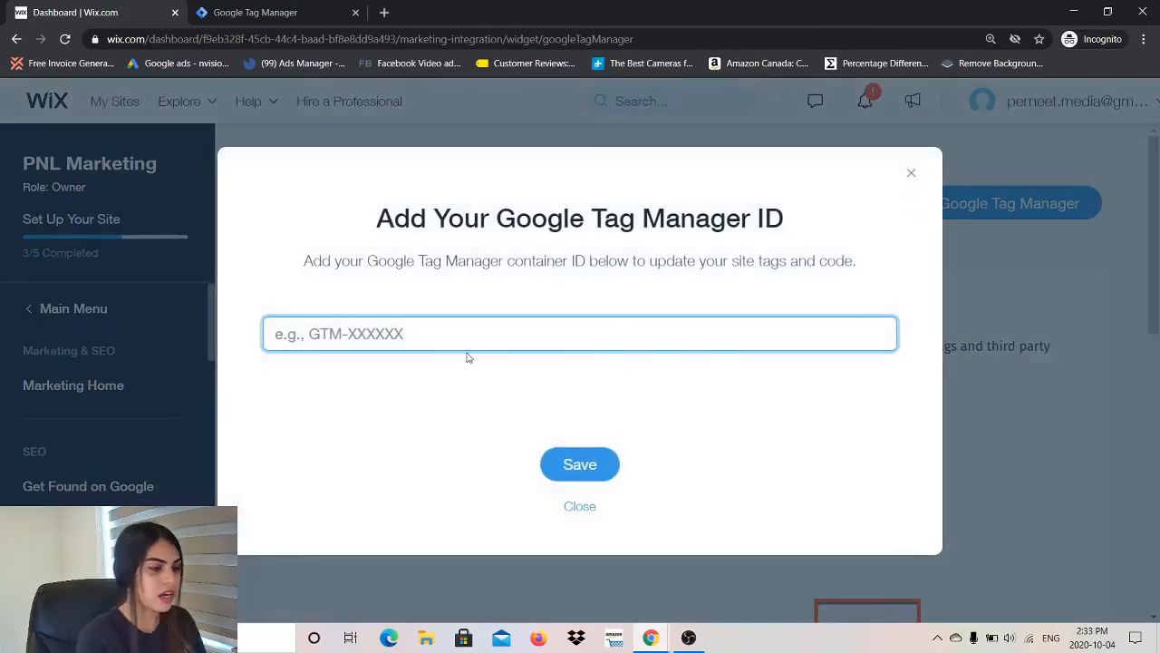
key(ctrl+v)
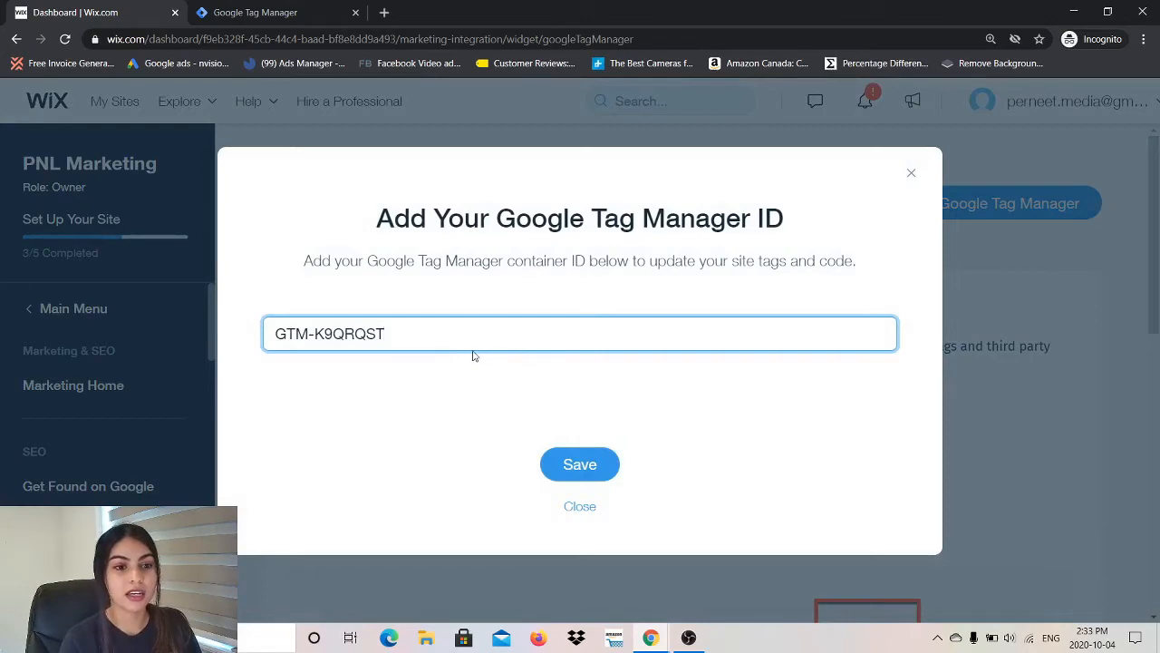
click(578, 464)
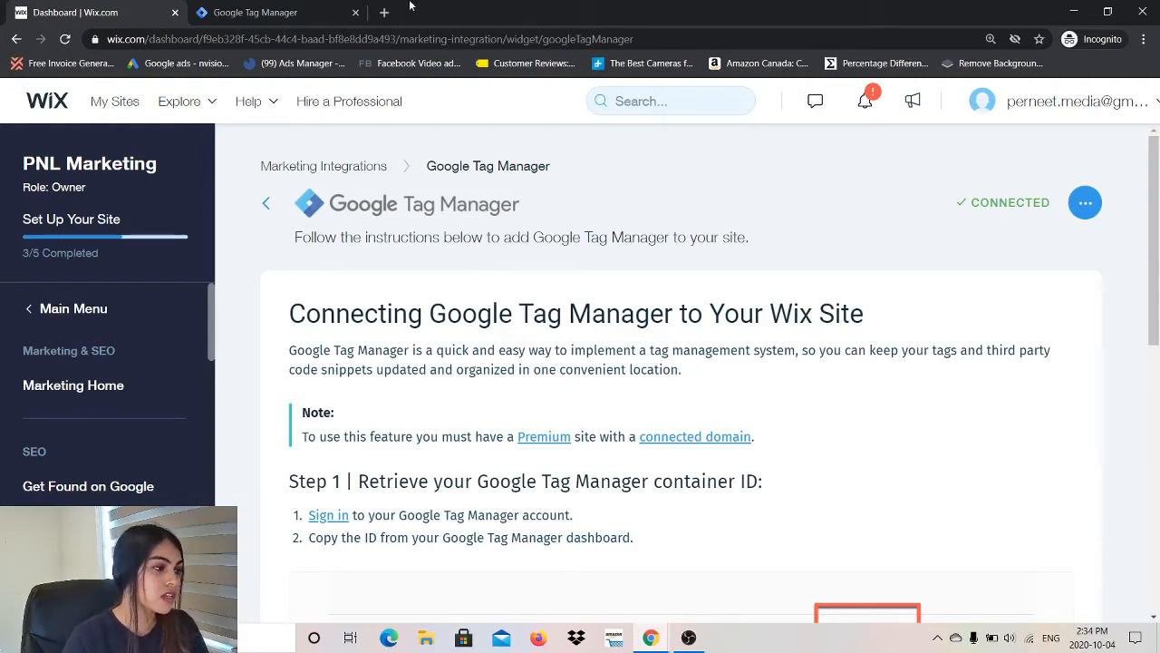
- Switch back to Google Tag Manager and start a new tag named Google Analytics in the default workspace
click(309, 7)
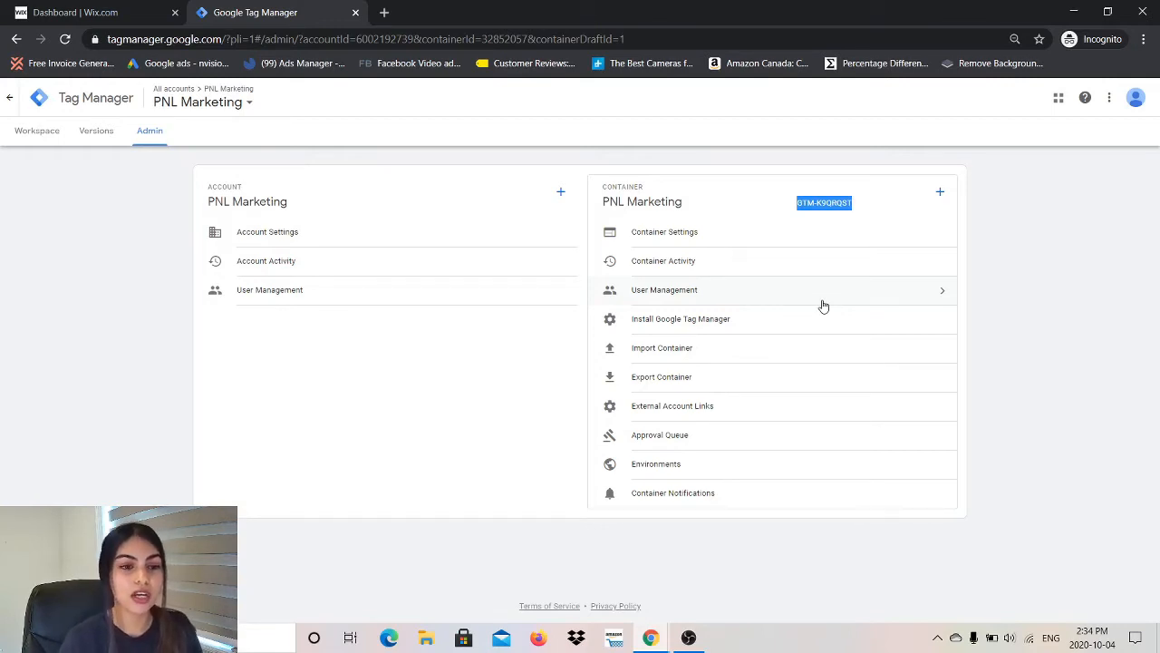
click(38, 138)
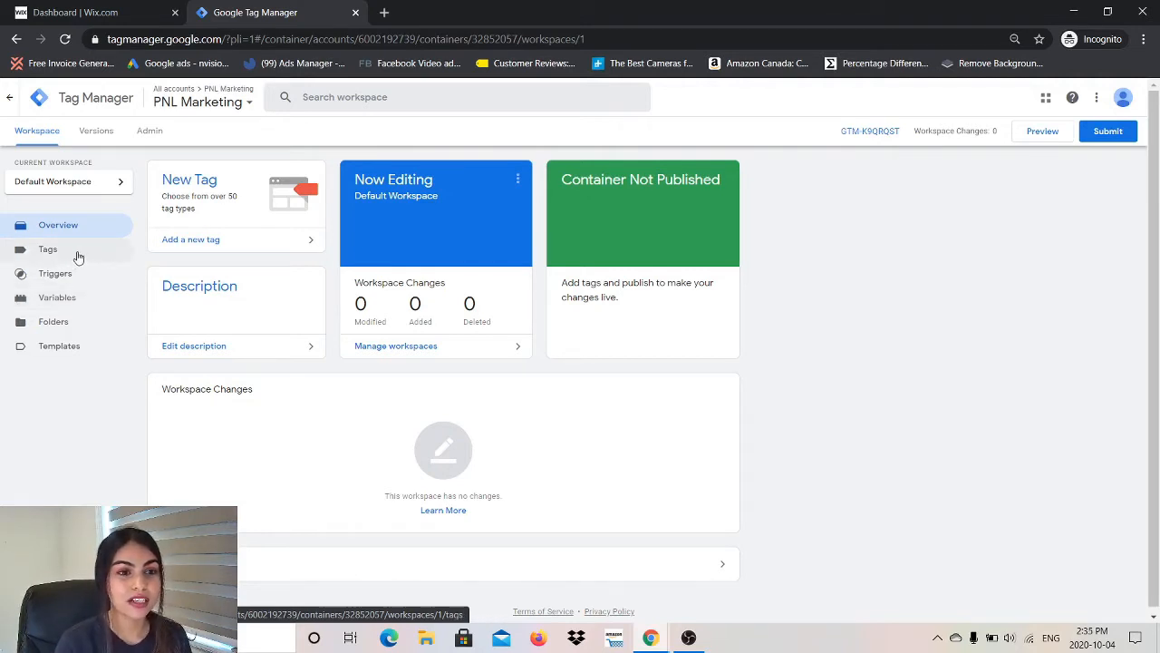
click(75, 258)
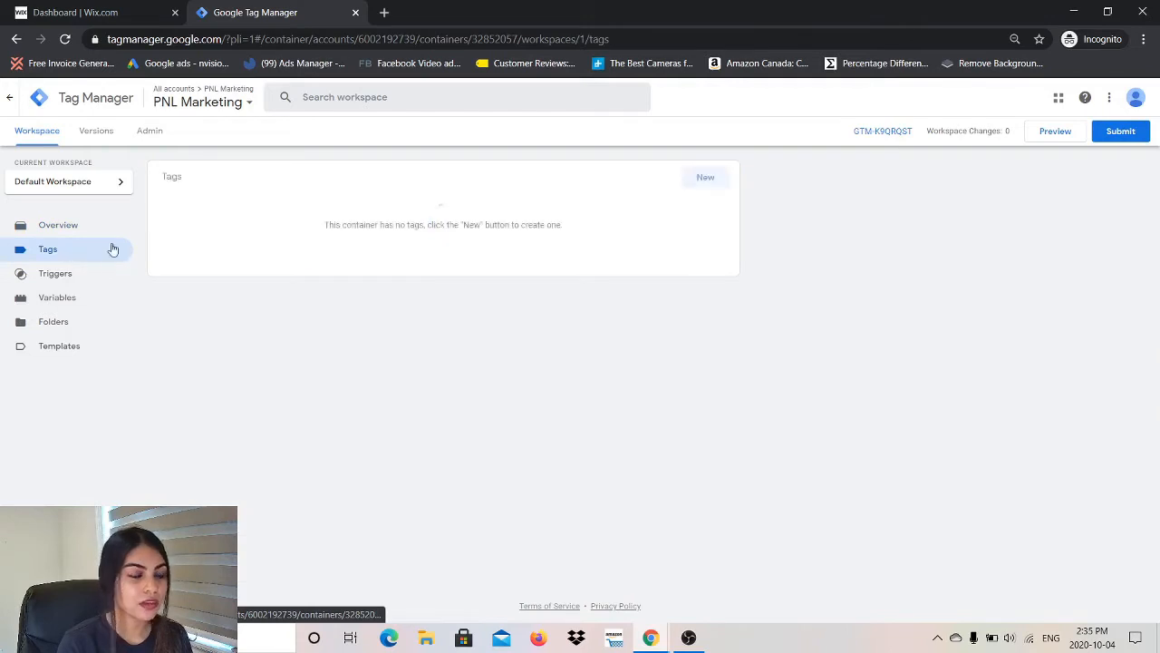
click(696, 188)
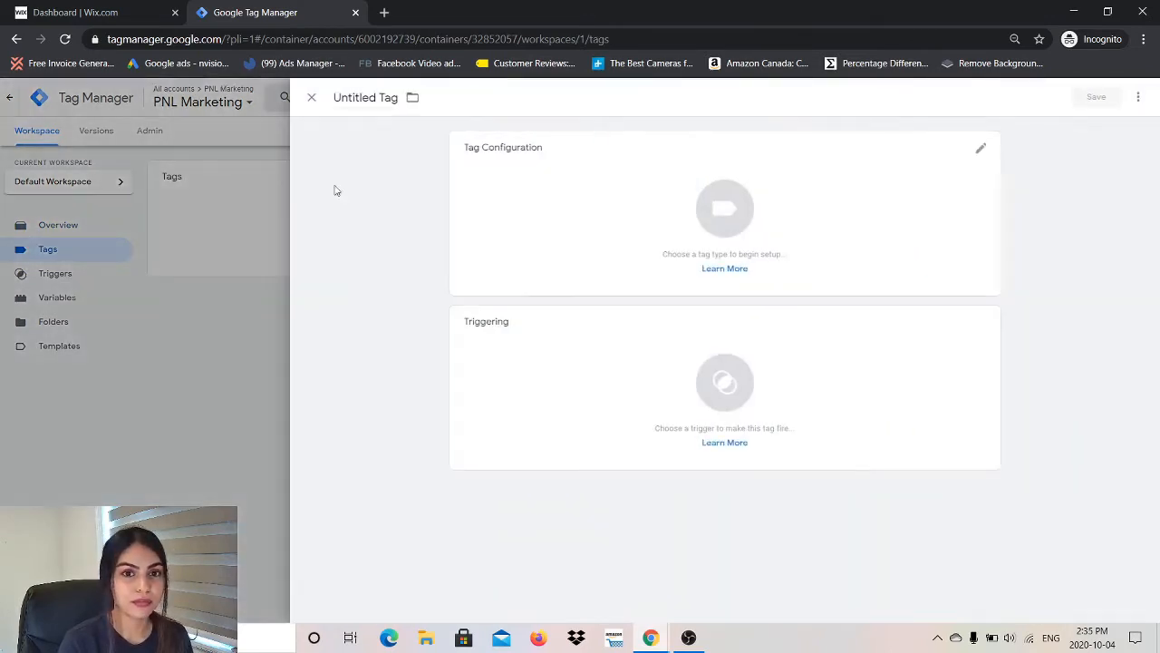
triple_click(362, 101)
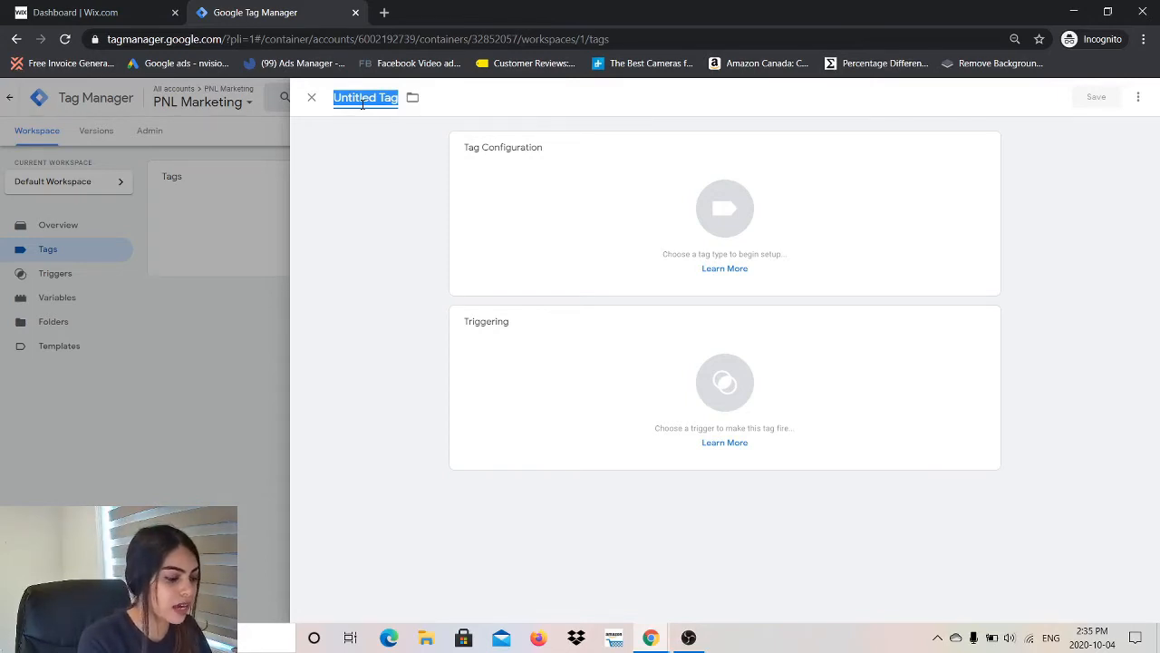
key(Caps_Lock)
text(Google)
key(Caps_Lock)
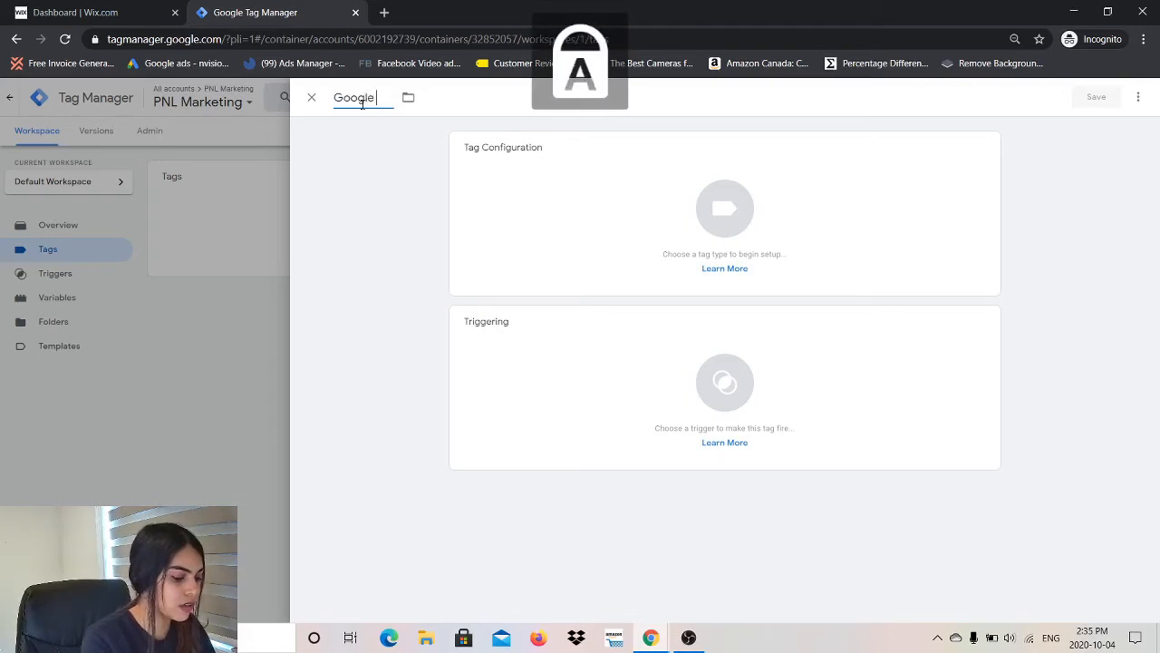
text(A)
key(Caps_Lock)
text(nalyt)
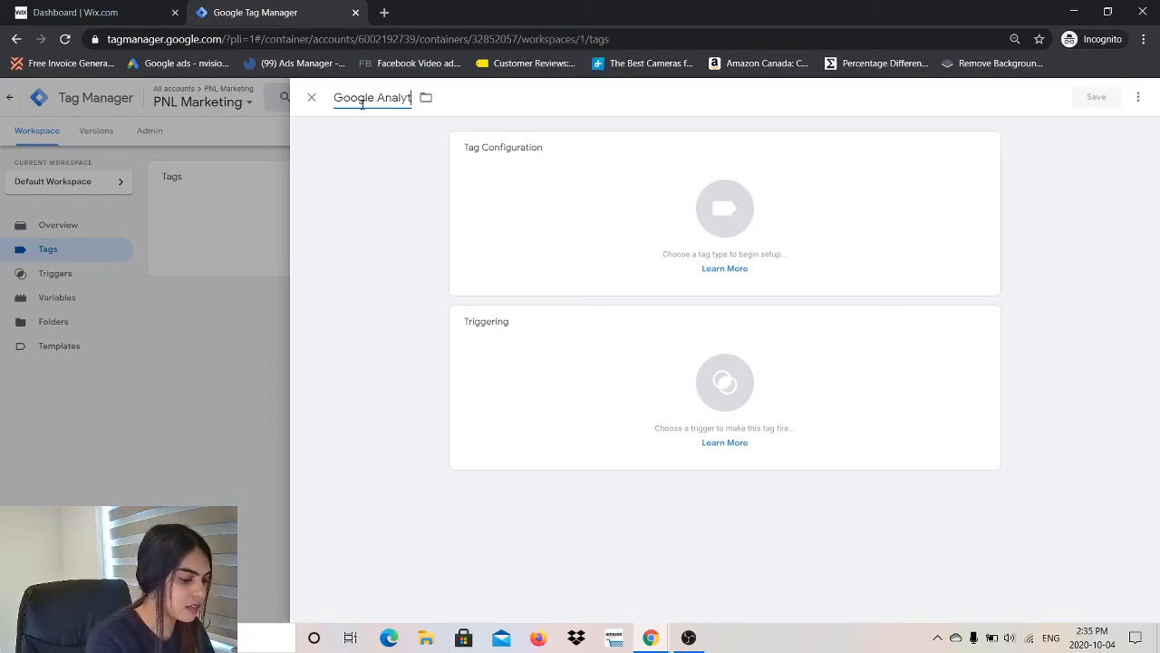
text(ics)
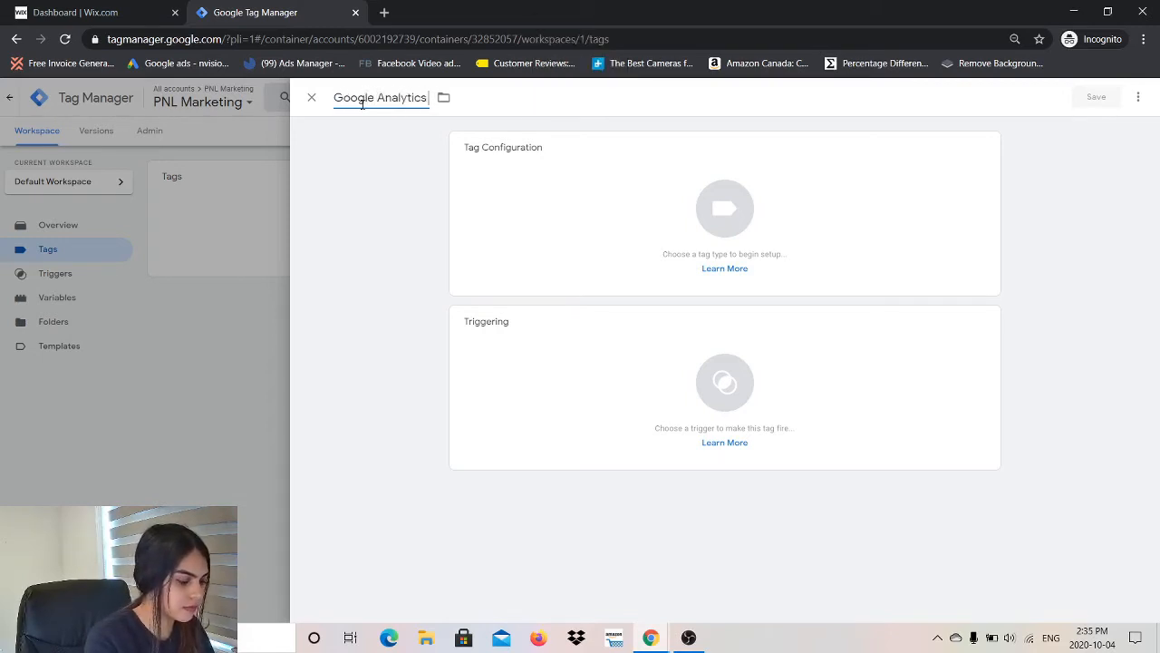
- Complete the tag name as Google Analytics Base Tag and set its type to Google Analytics: Universal Analytics
text( Base Tag)
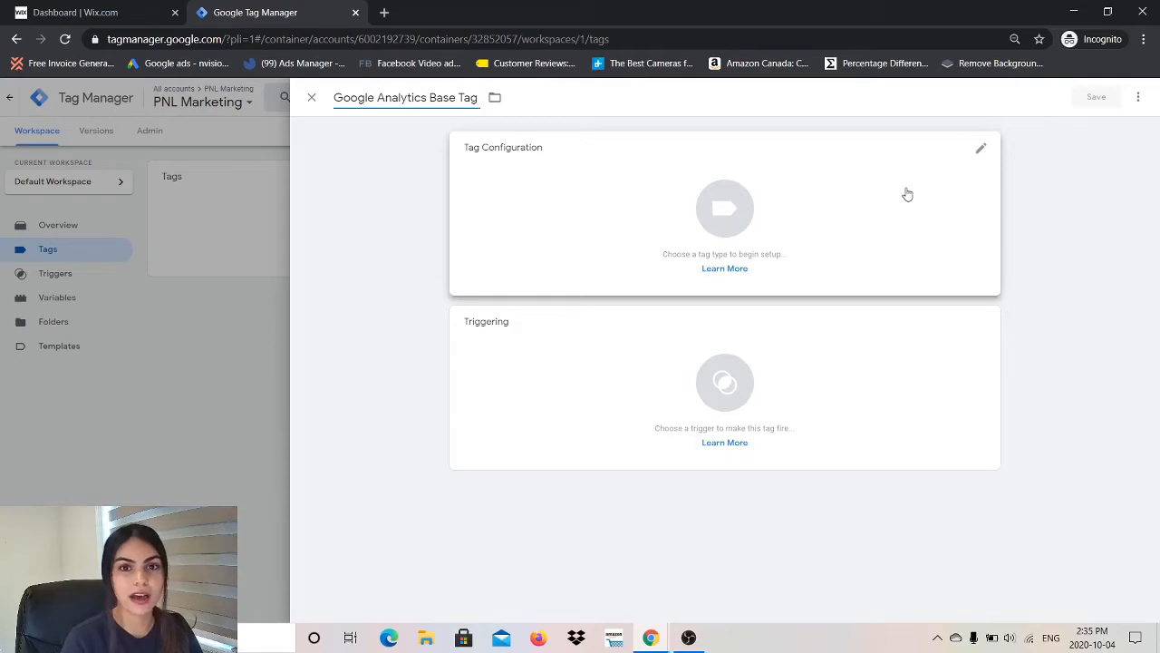
click(906, 194)
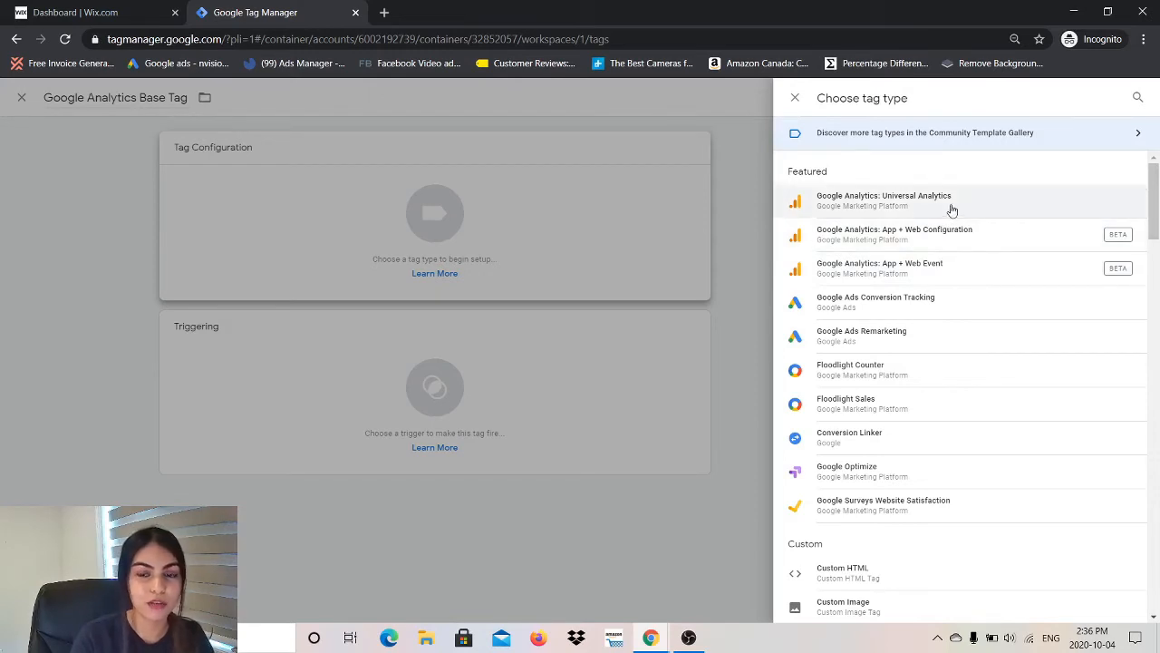
click(816, 206)
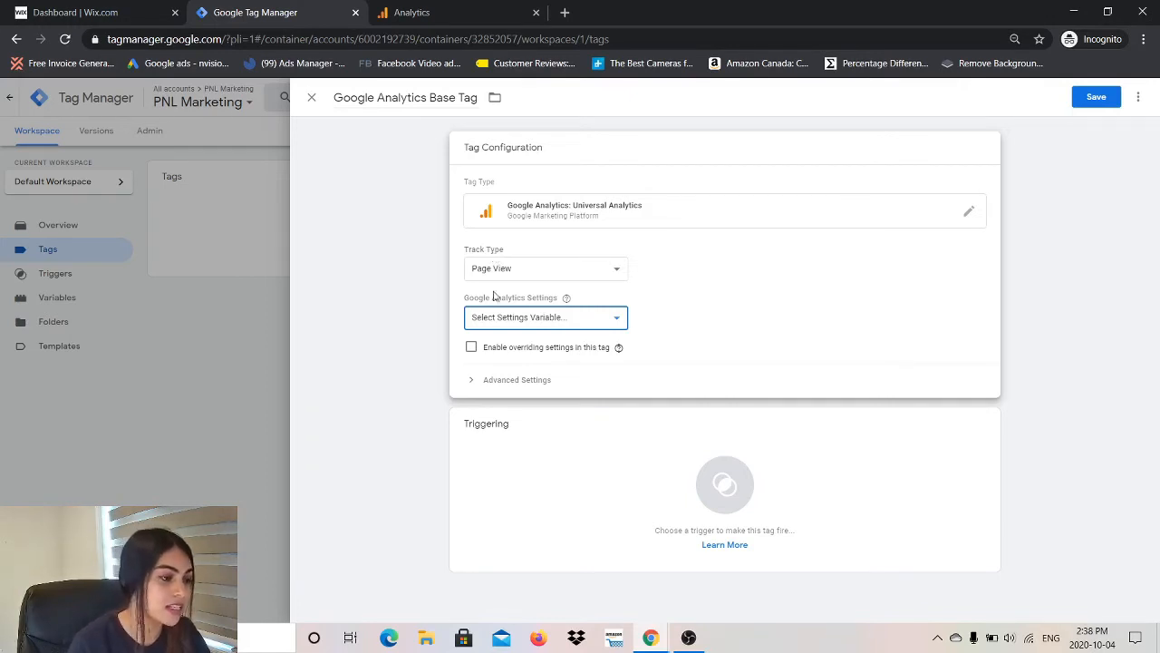
- Start a new variable for the tag's Google Analytics Settings and copy the PNL Marketing property's tracking ID from Google Analytics
click(531, 328)
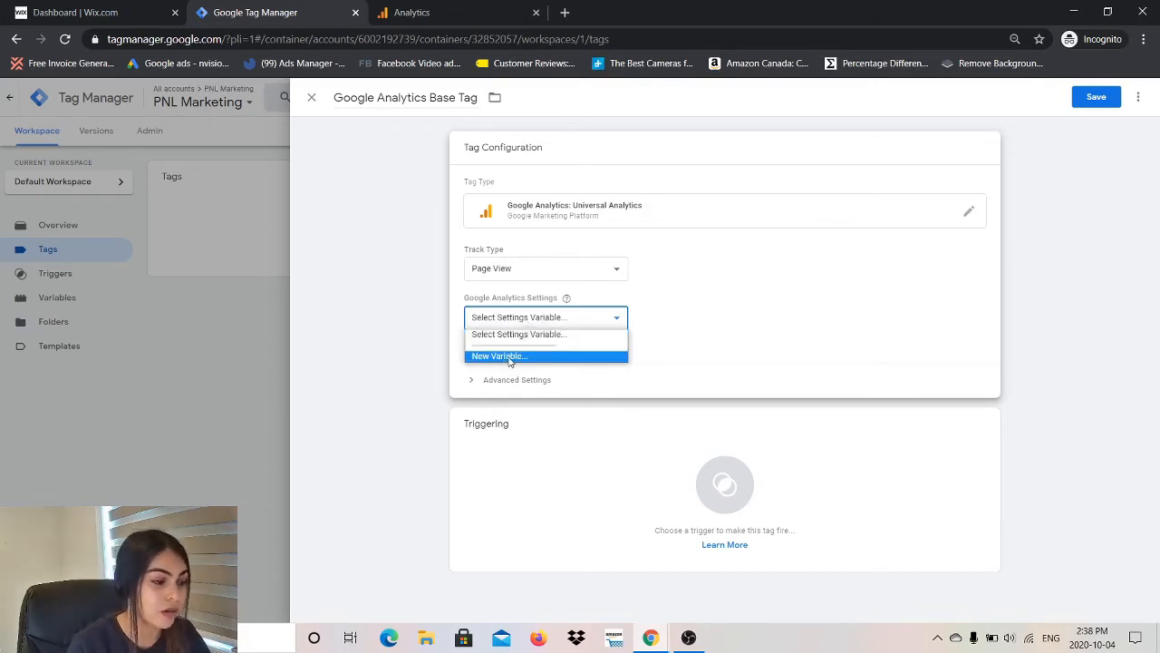
click(510, 358)
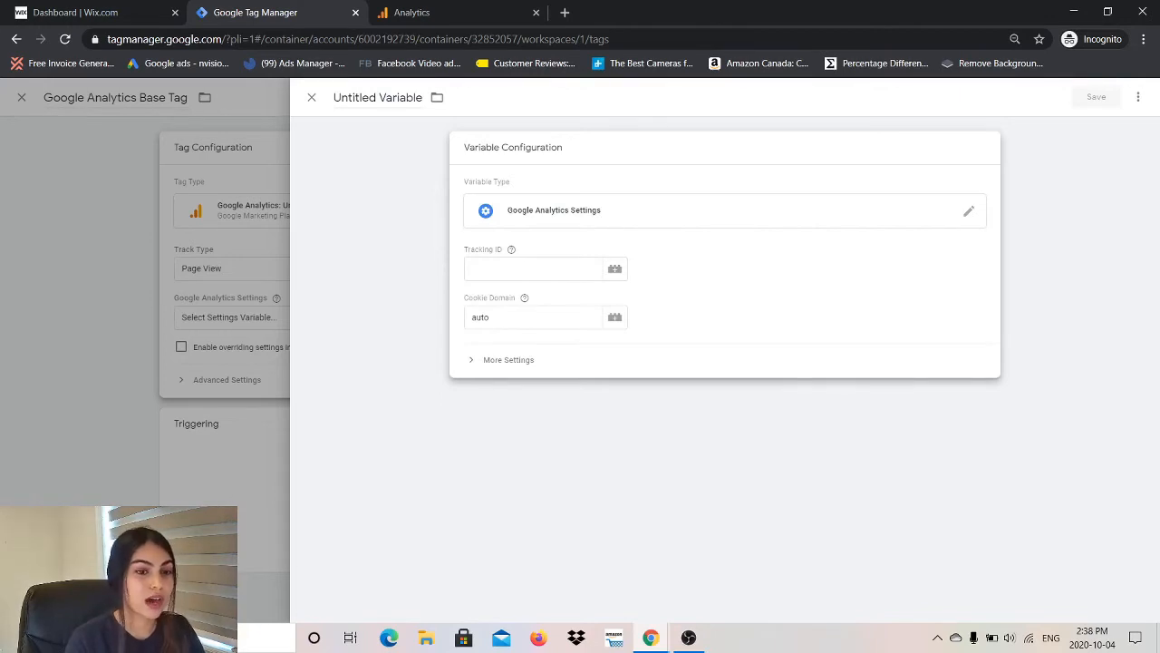
click(474, 10)
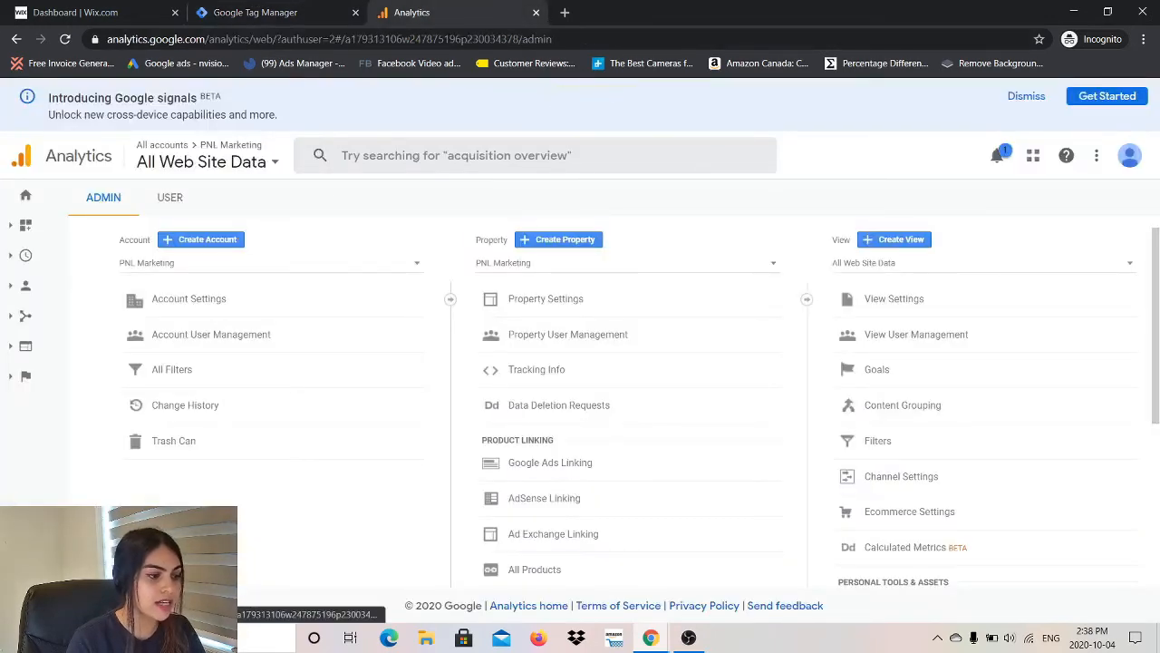
click(570, 379)
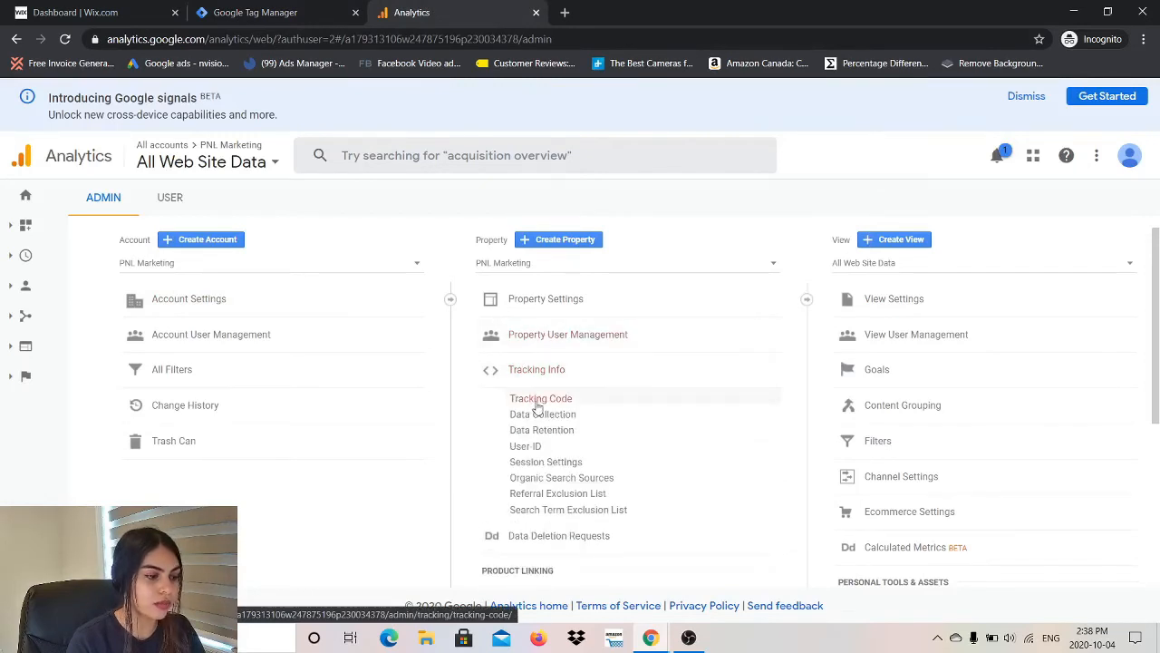
click(537, 399)
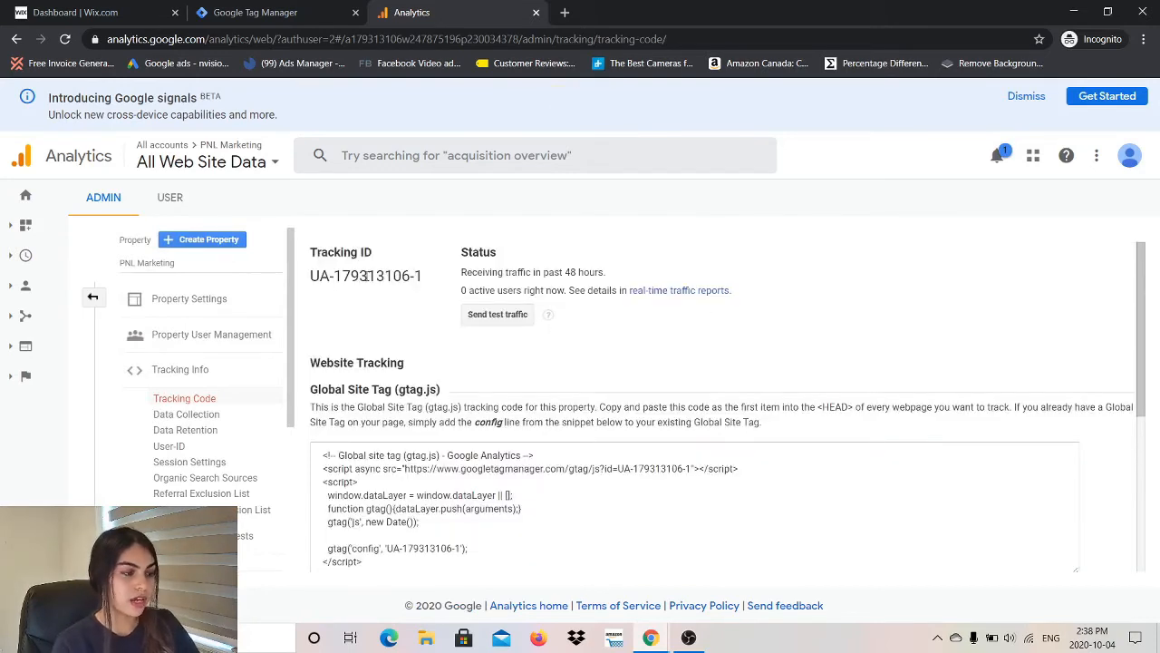
triple_click(363, 276)
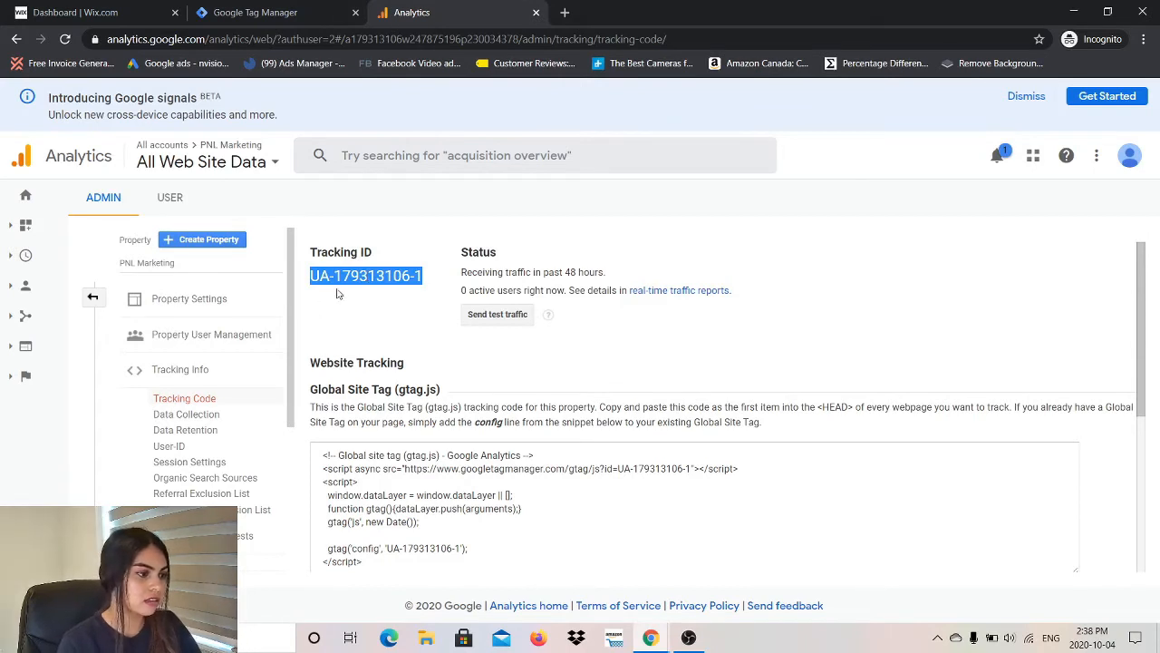
right_click(346, 283)
click(372, 295)
- Switch back to Google Tag Manager and paste the copied tracking ID into the new settings variable
click(317, 12)
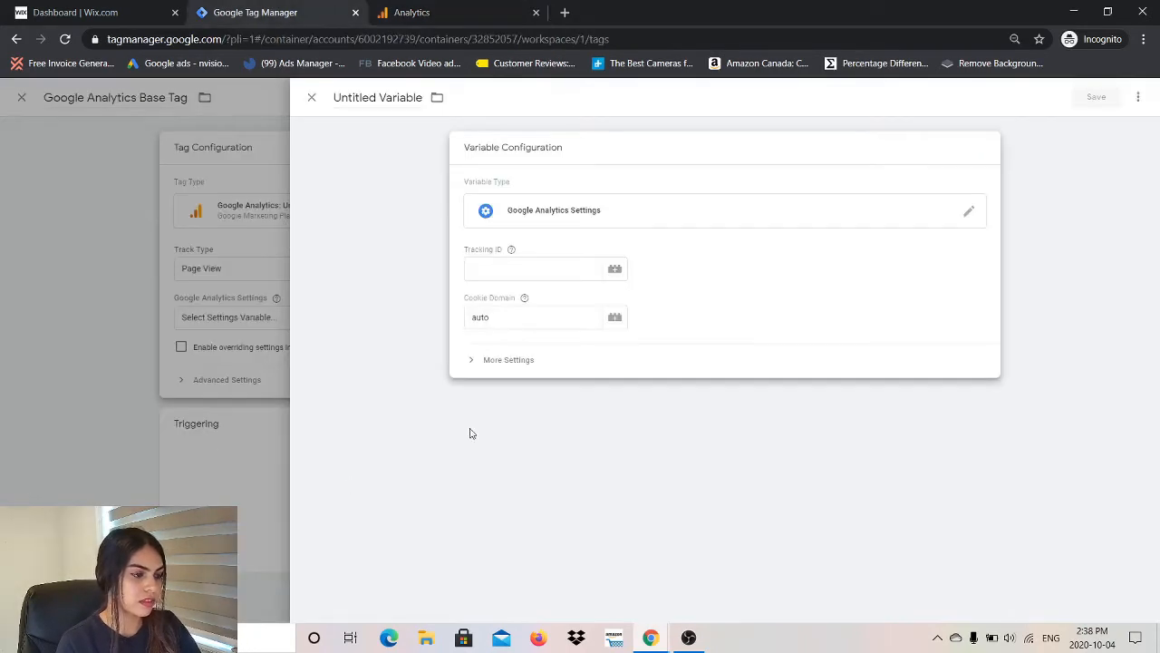
click(541, 271)
right_click(542, 270)
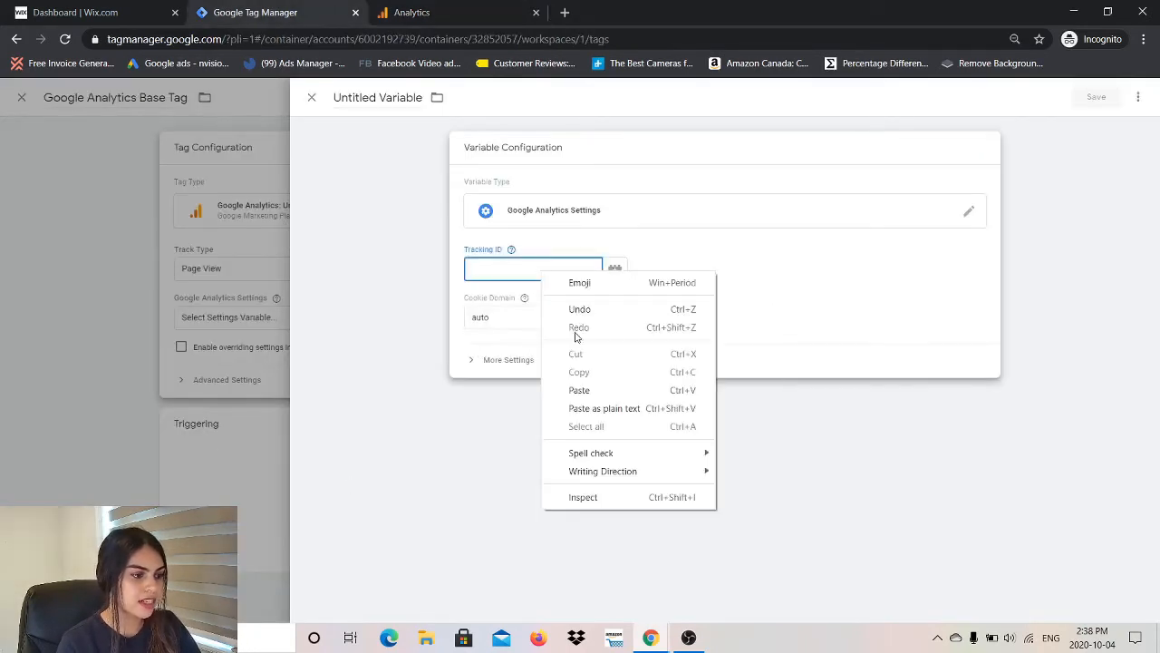
click(575, 389)
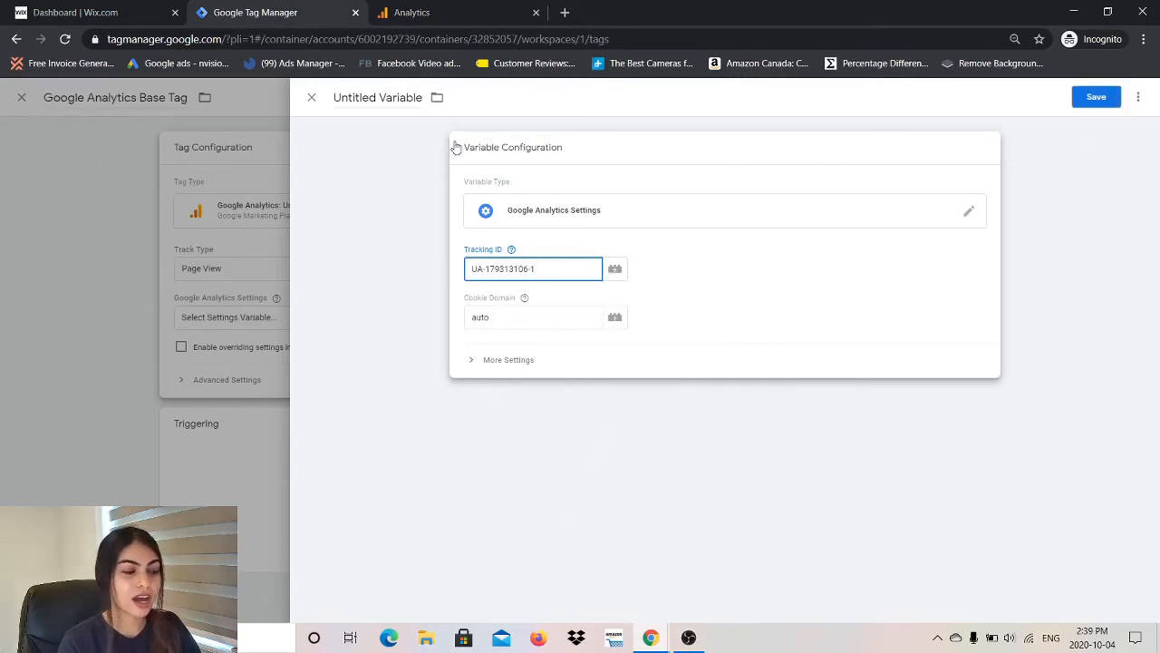
- Rename the untitled variable as GA Variable and save it
double_click(387, 99)
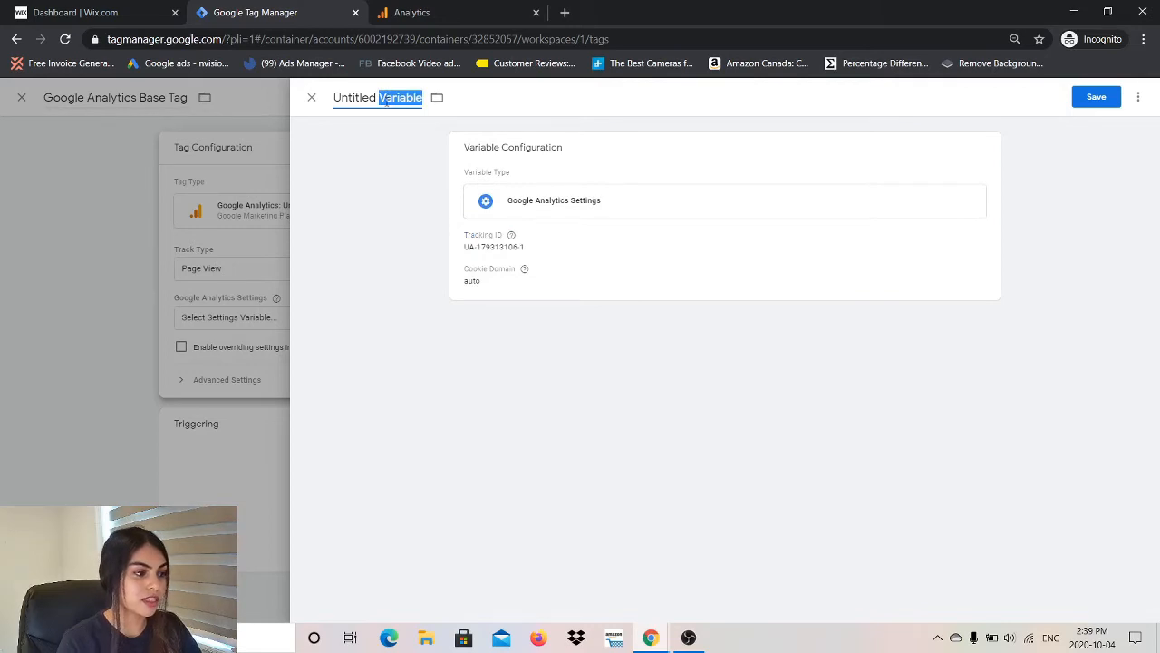
key(BackSpace)
key(BackSpace)
key(BackSpace)
key(BackSpace)
key(BackSpace)
key(BackSpace)
key(BackSpace)
key(BackSpace)
key(BackSpace)
key(BackSpace)
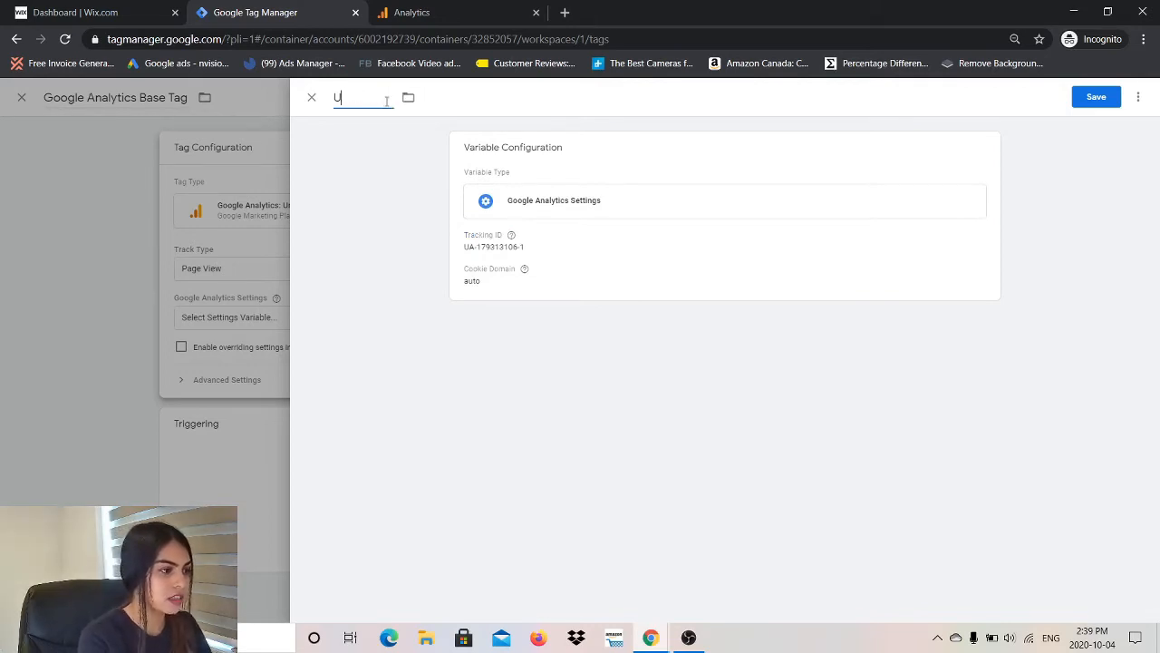
text(GA Va)
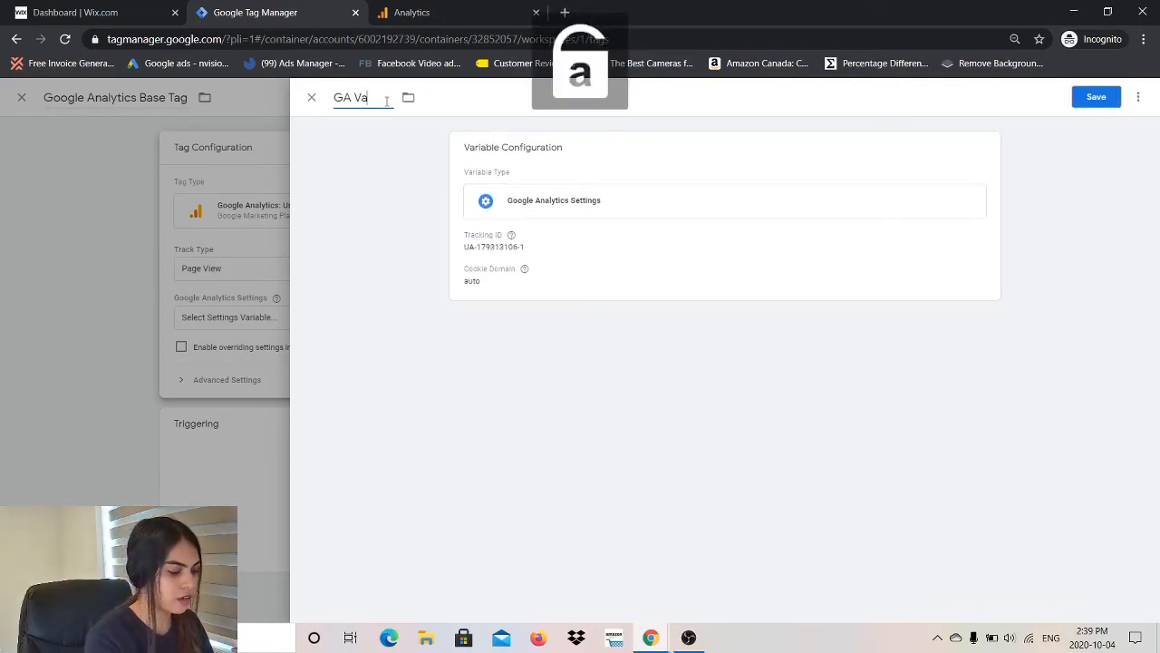
text(riable)
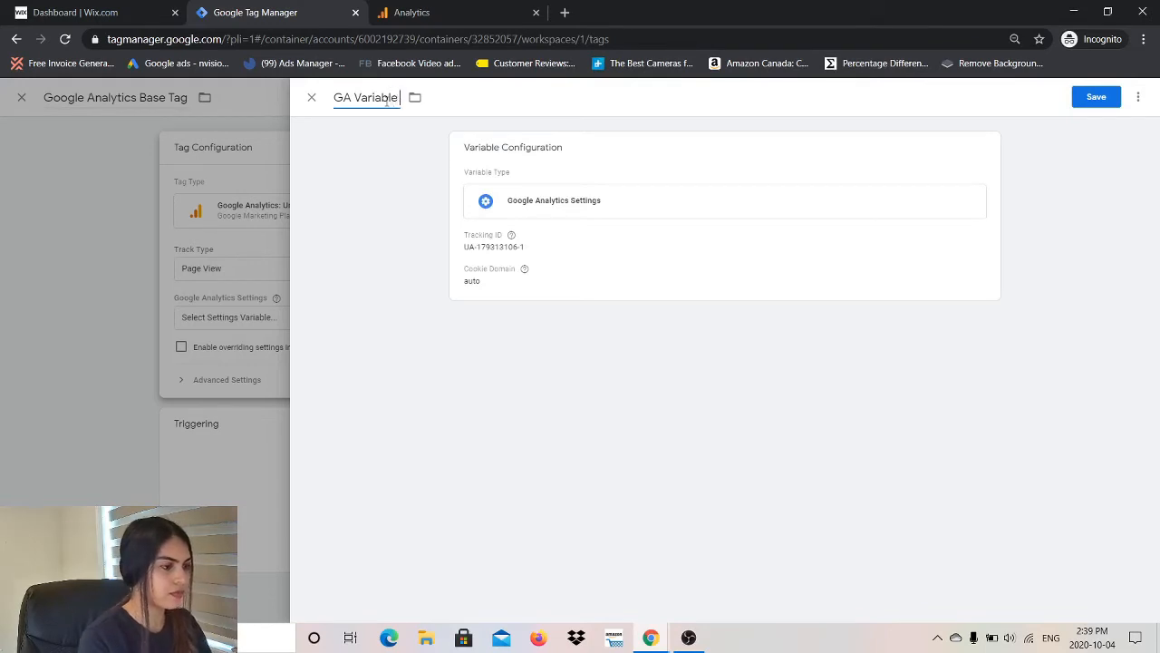
click(1097, 100)
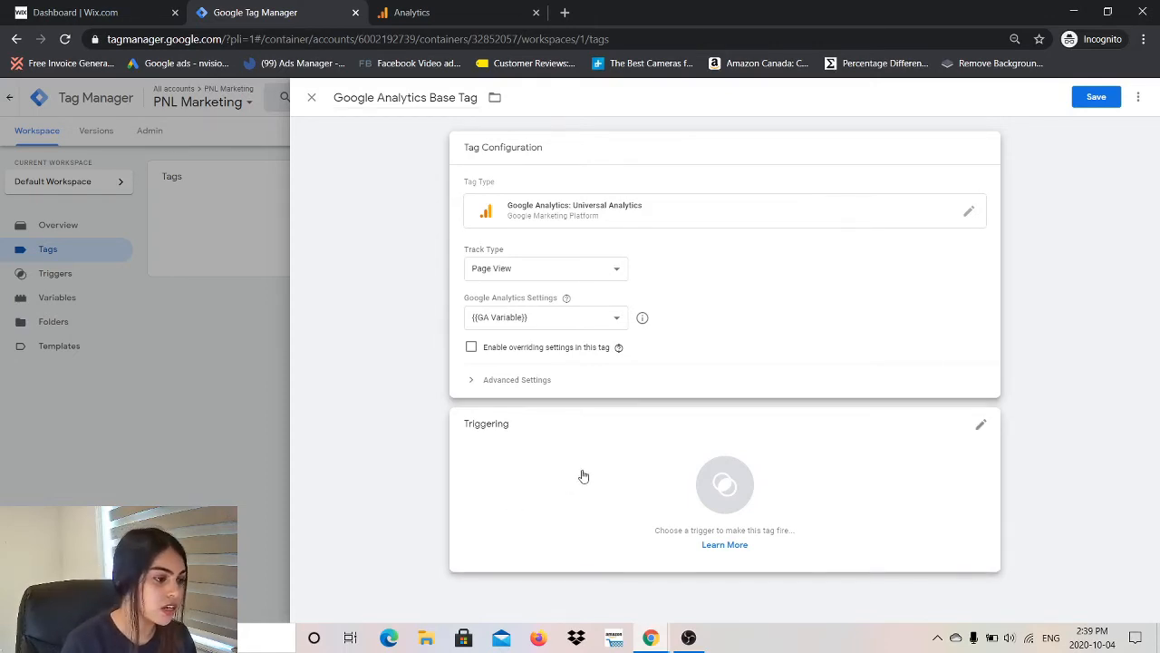
- Add the All Pages trigger to the Google Analytics Base Tag and save the tag
click(684, 453)
click(684, 453)
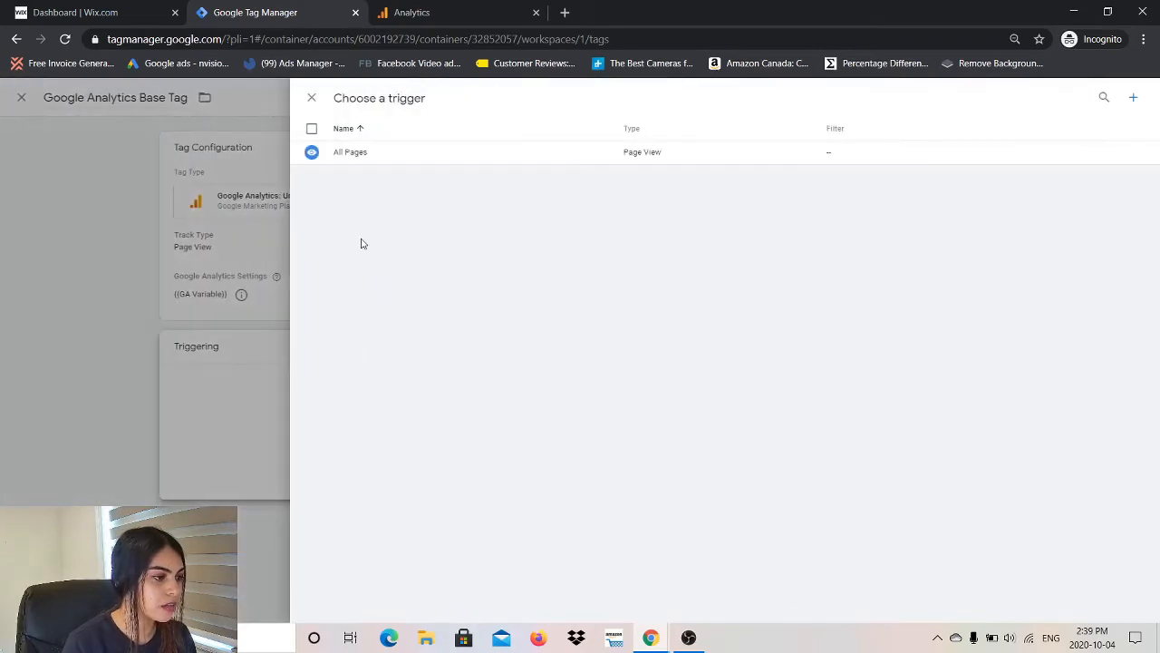
click(368, 156)
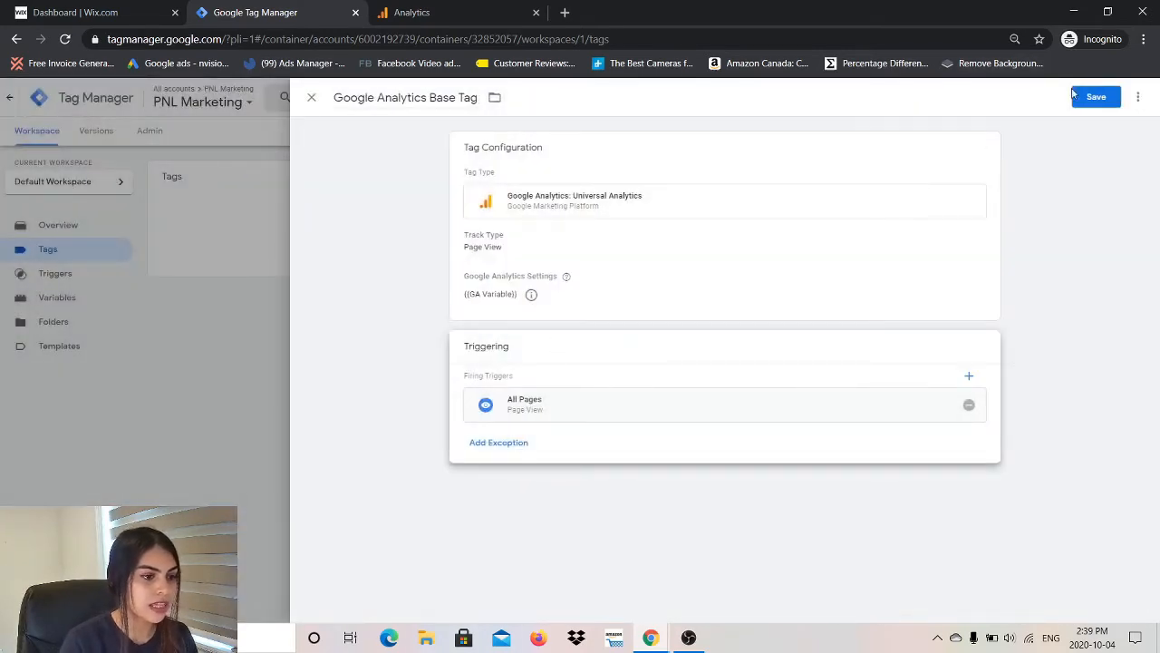
click(1096, 97)
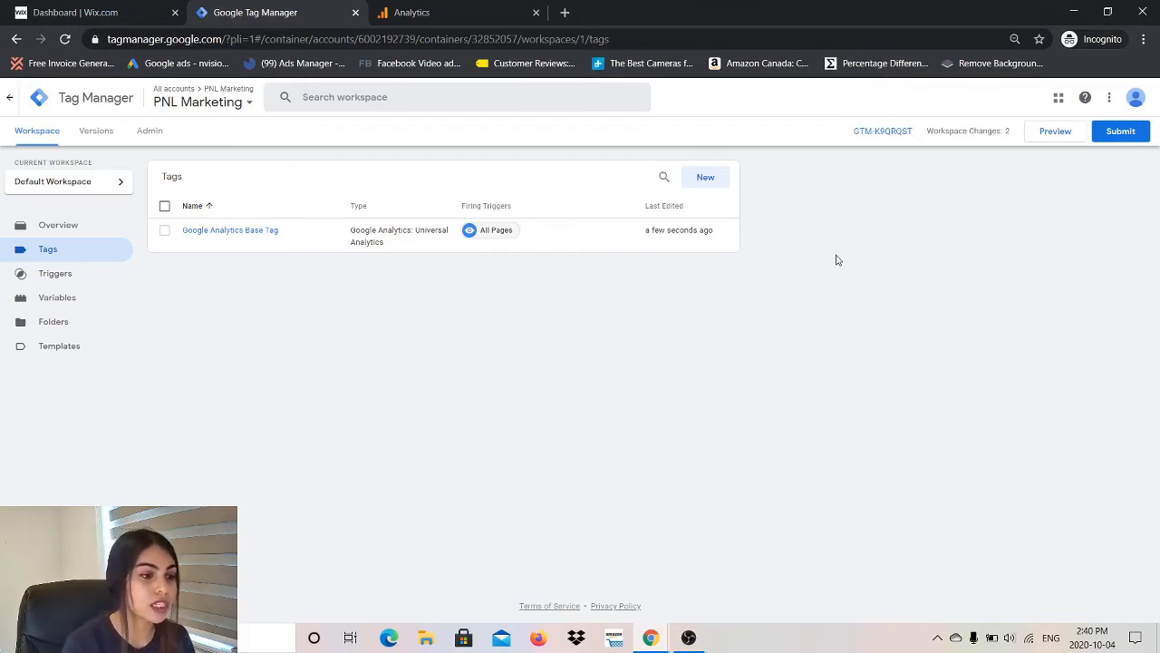
- Submit the workspace changes and publish them to Live as a version named Google Analytics added
click(1120, 133)
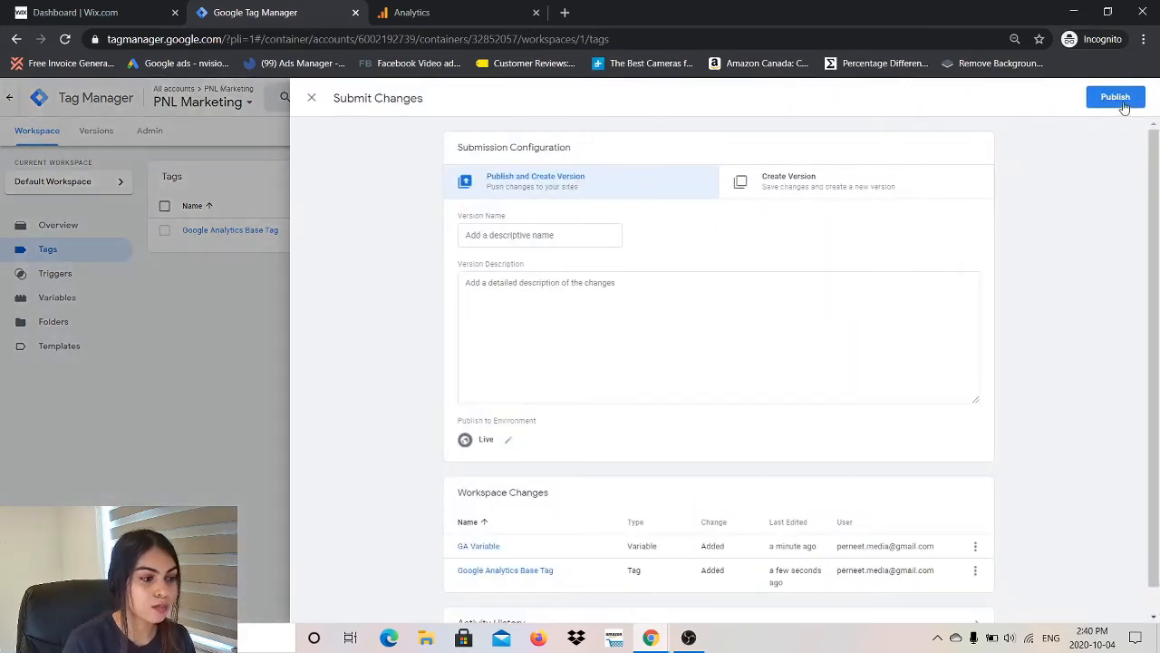
click(547, 243)
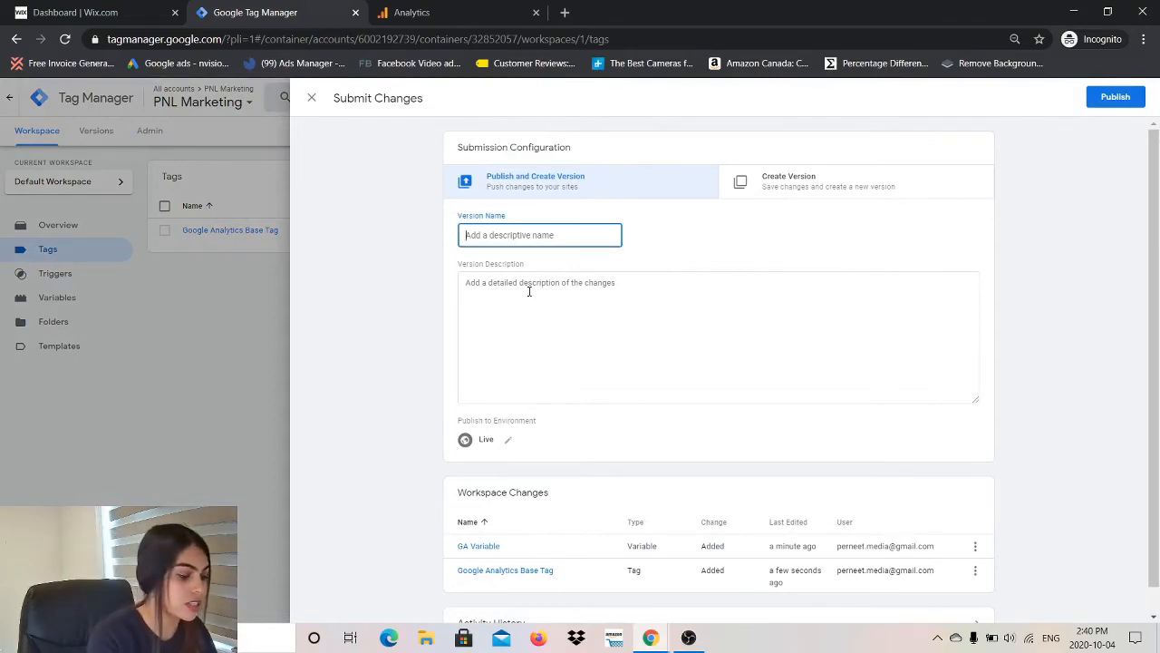
text(Google An)
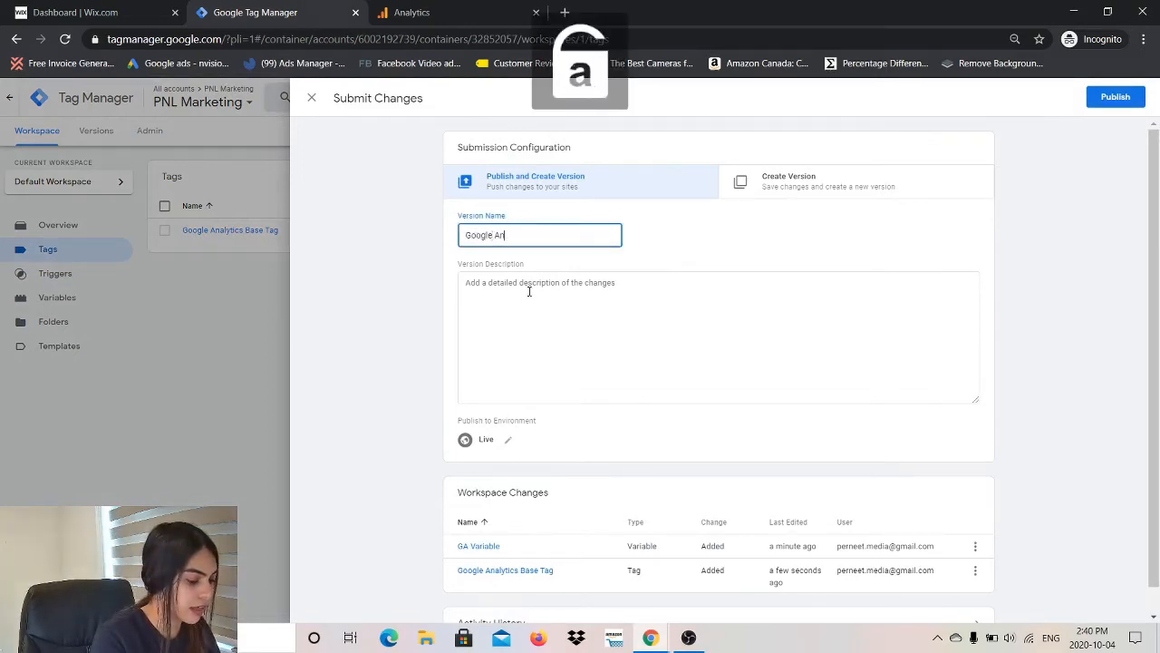
text(alytics a)
text(dded)
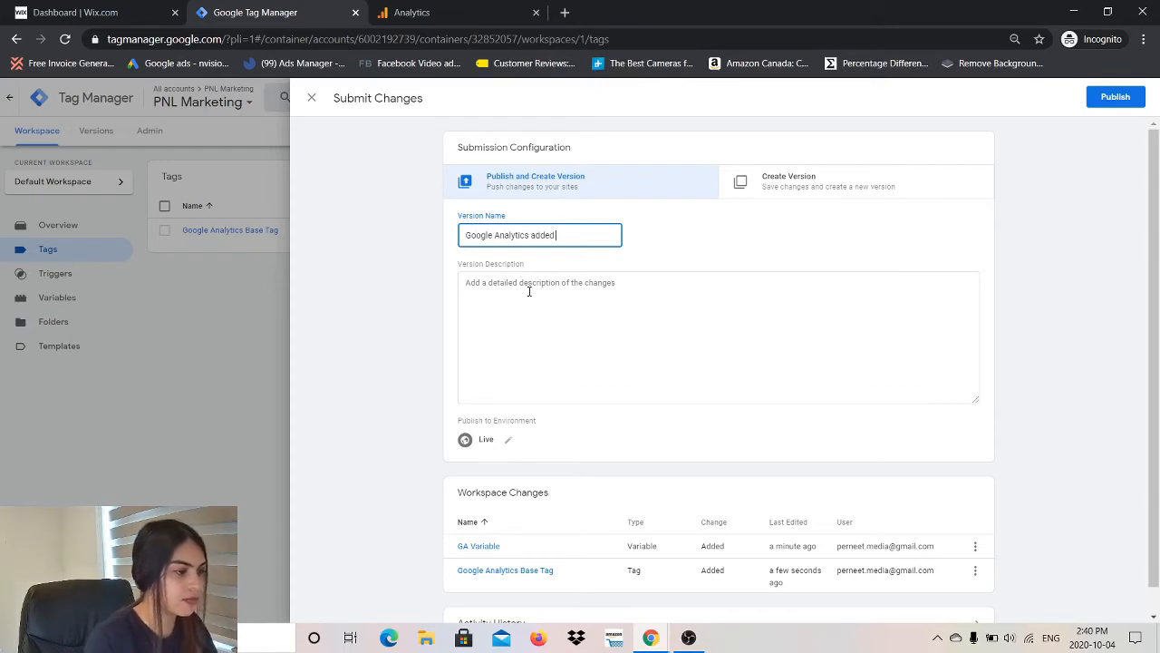
click(529, 291)
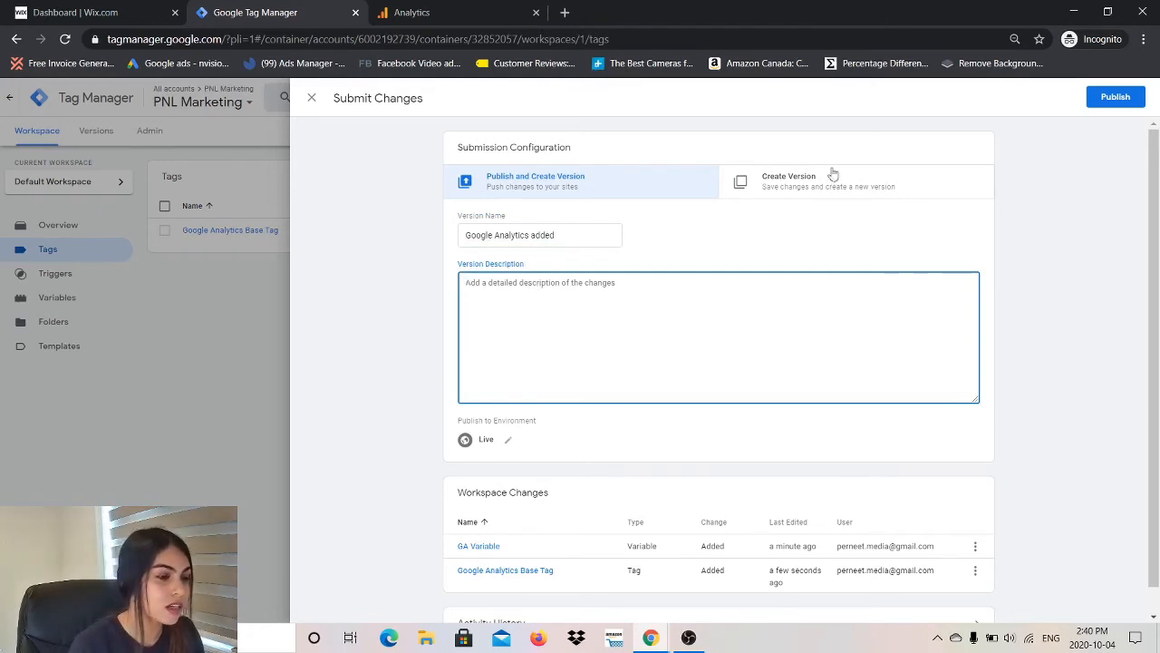
click(1121, 97)
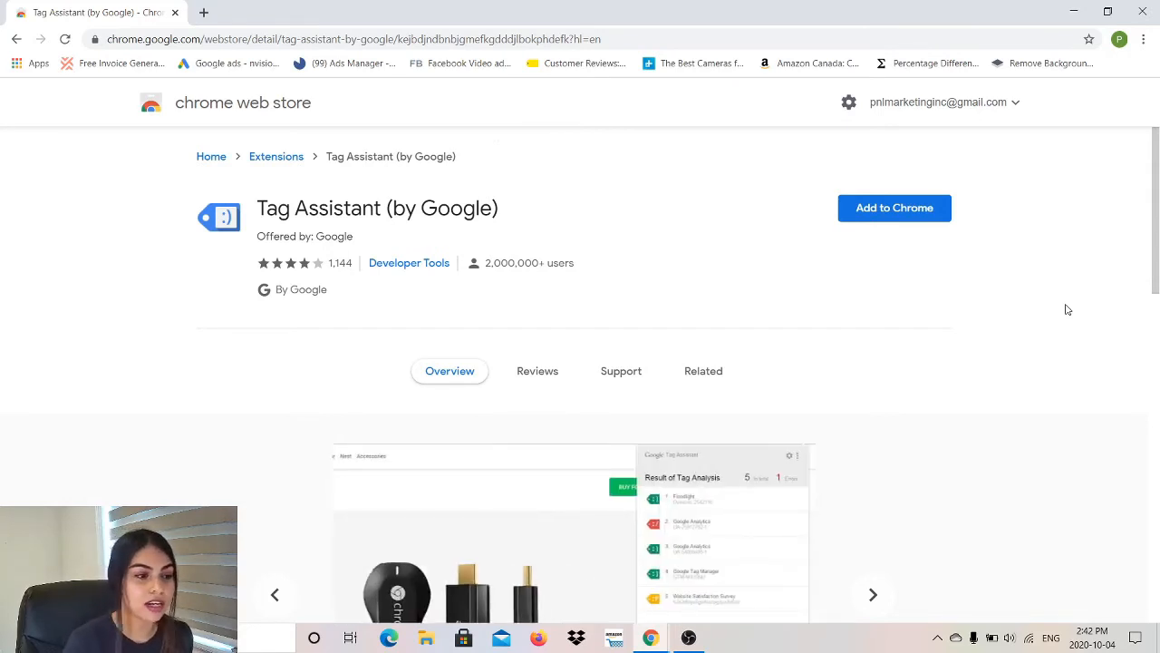
- Install the Tag Assistant (by Google) extension from the Chrome Web Store and dismiss the sync notice
click(897, 225)
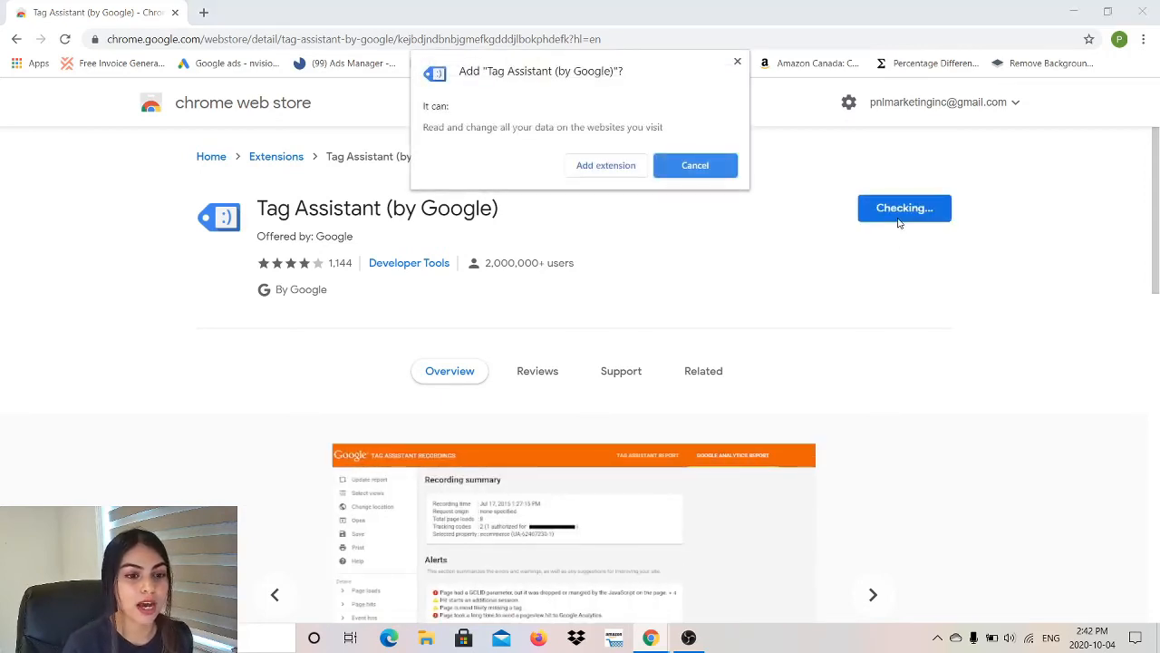
click(591, 167)
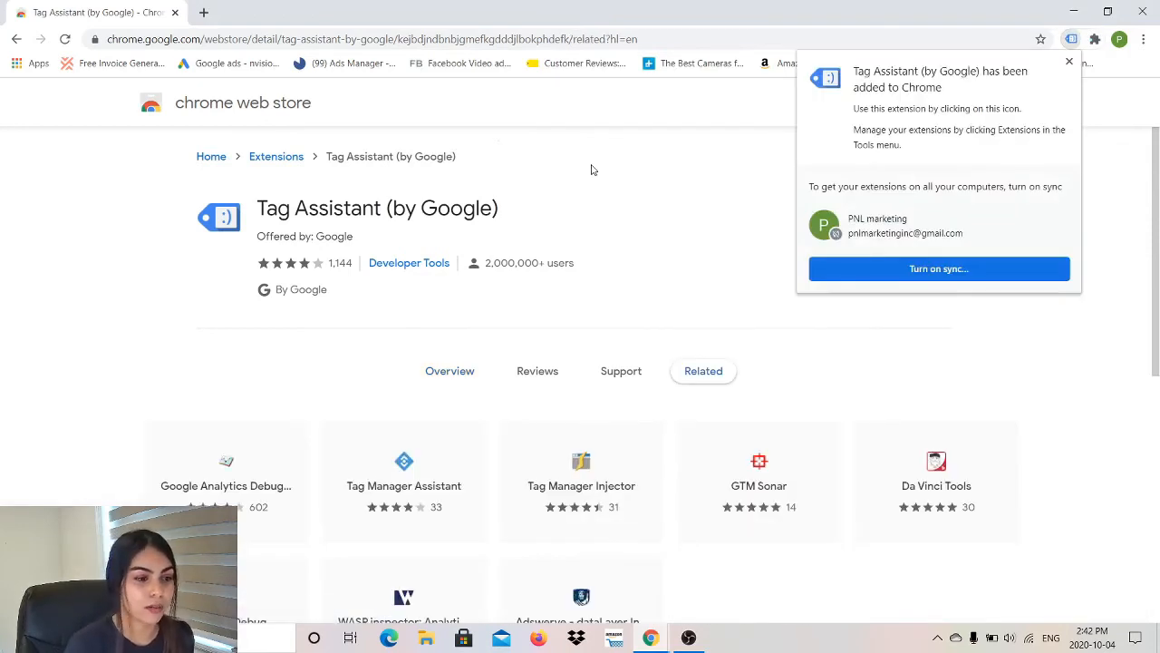
click(947, 269)
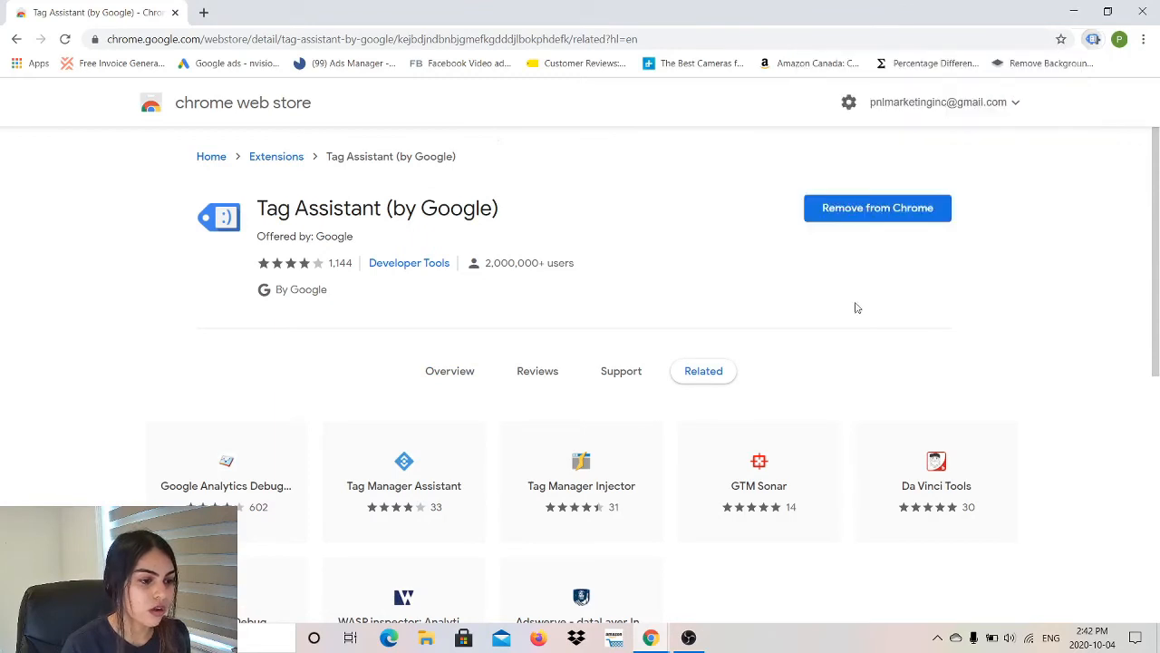
click(649, 380)
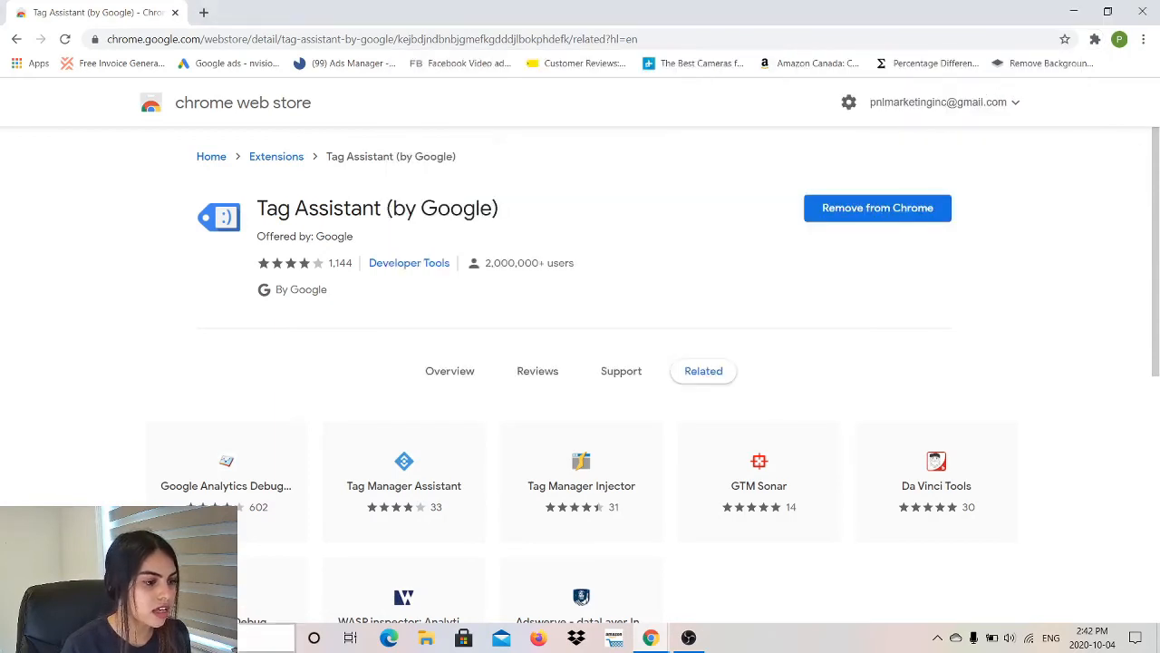
- Open the website pnlmarketing.com in a new browser tab
click(203, 12)
text(pnlmarketing.com)
key(Return)
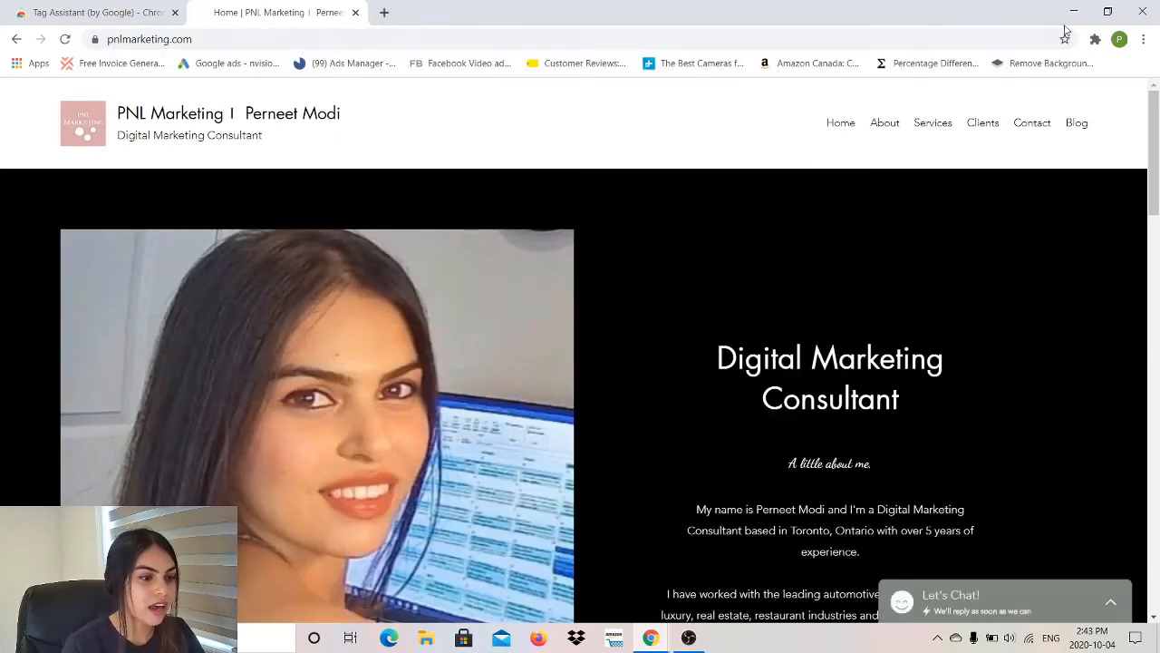
- Enable Tag Assistant on the PNL Marketing home page and start a recording of its tags
click(1094, 39)
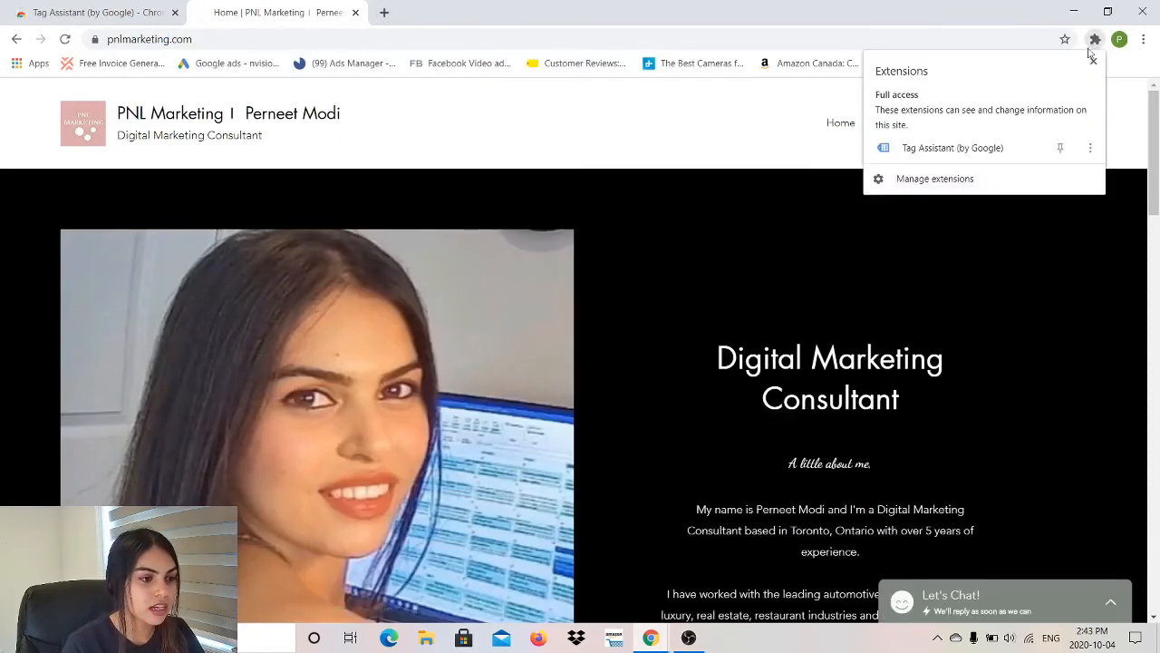
click(947, 152)
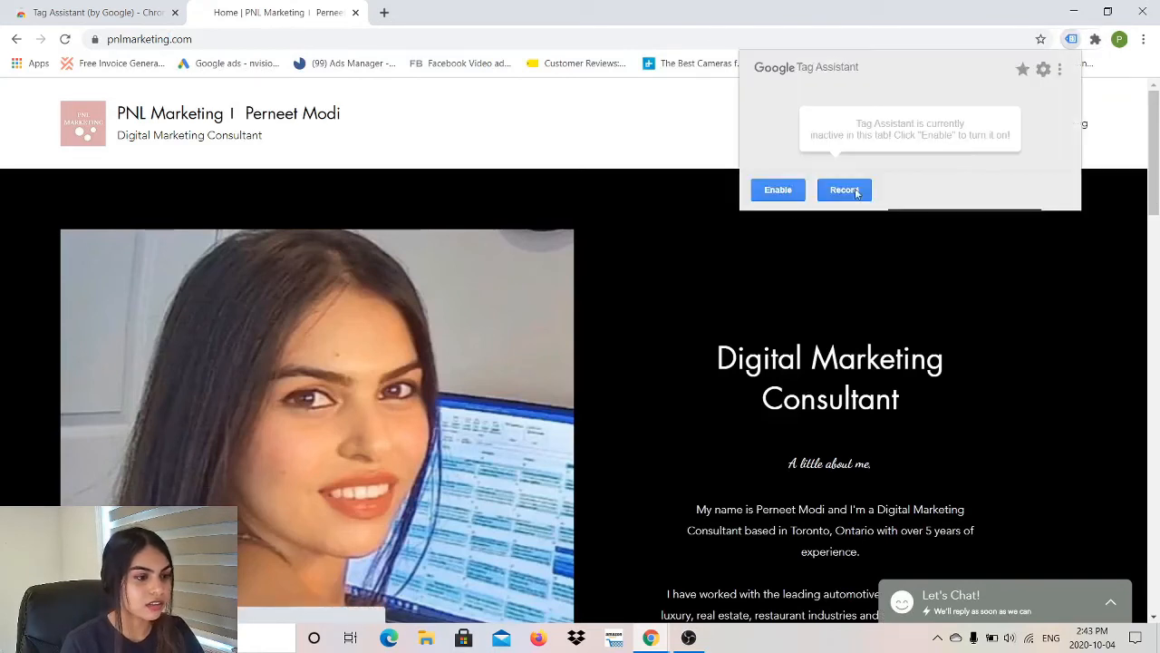
click(778, 201)
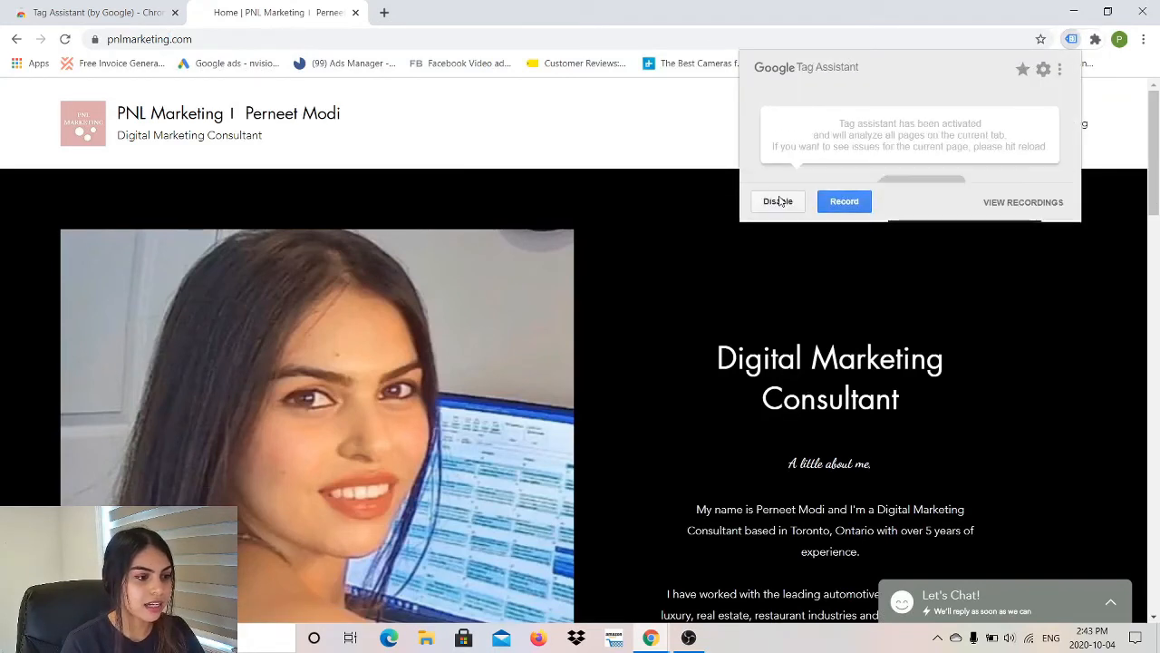
click(844, 201)
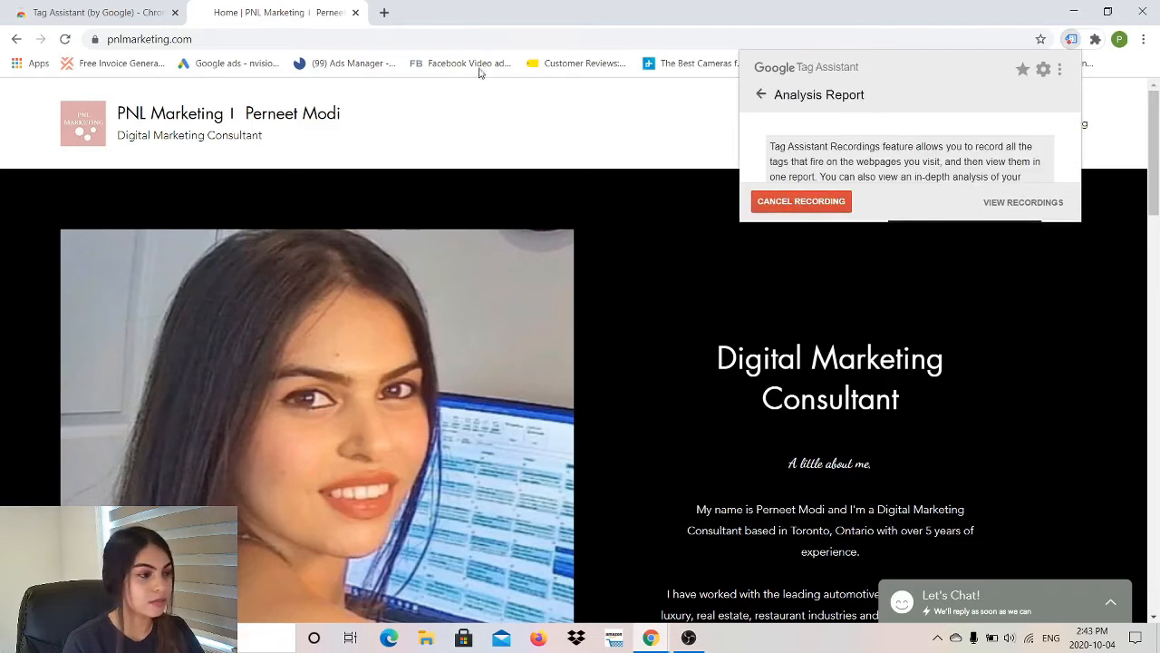
- Reload the pnlmarketing.com home page and open the Tag Assistant extension to check the tags on it
click(493, 41)
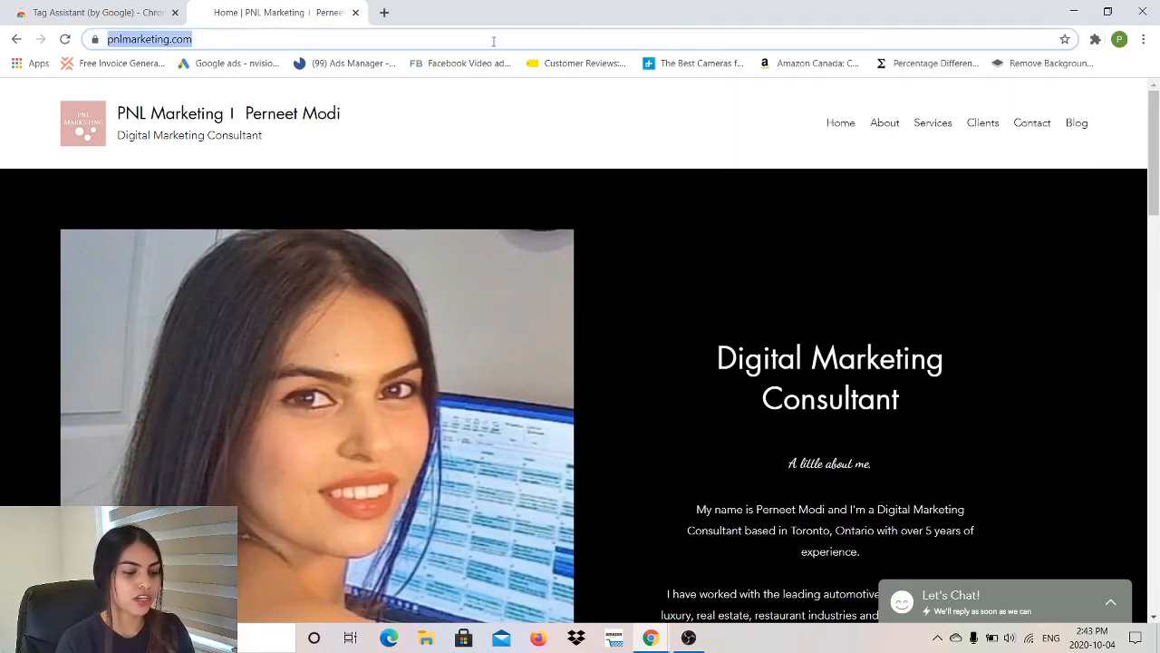
key(Return)
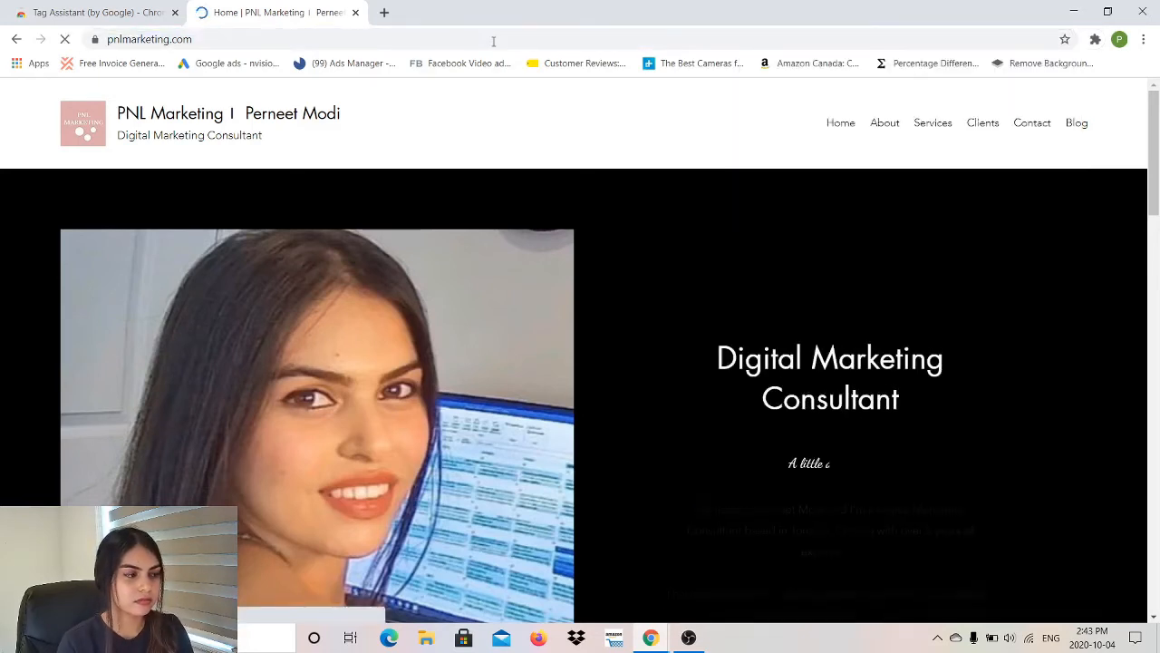
click(1095, 39)
click(949, 159)
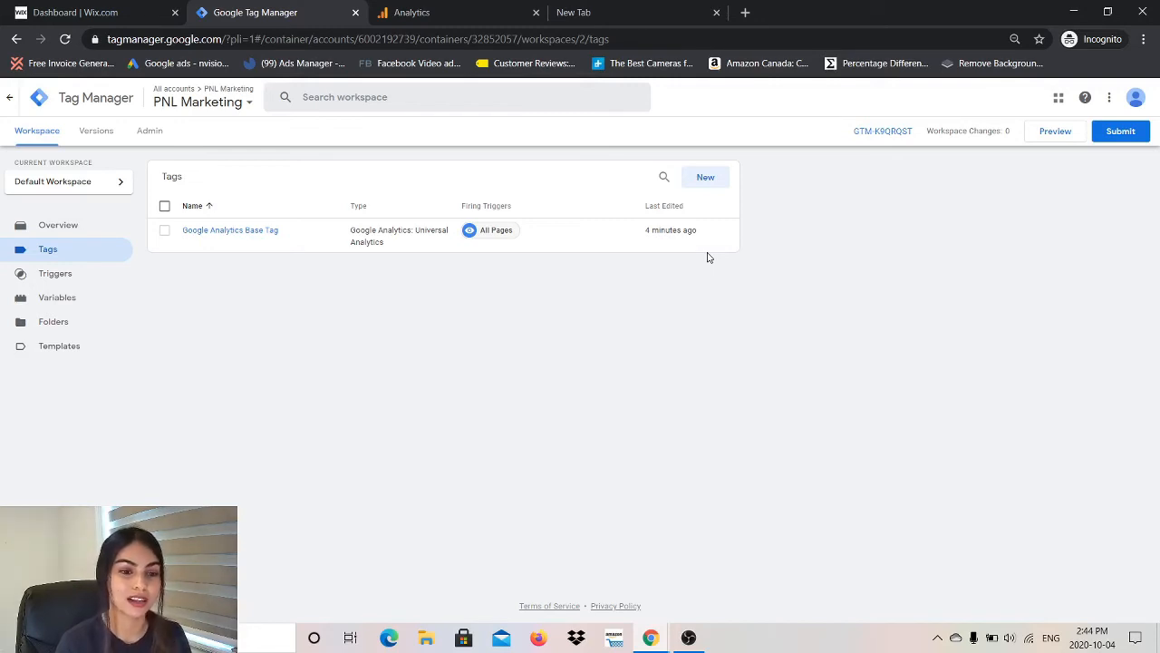
- Create a new tag in the PNL Marketing container's workspace and name it GA - Thank you page confirmation Track
click(714, 186)
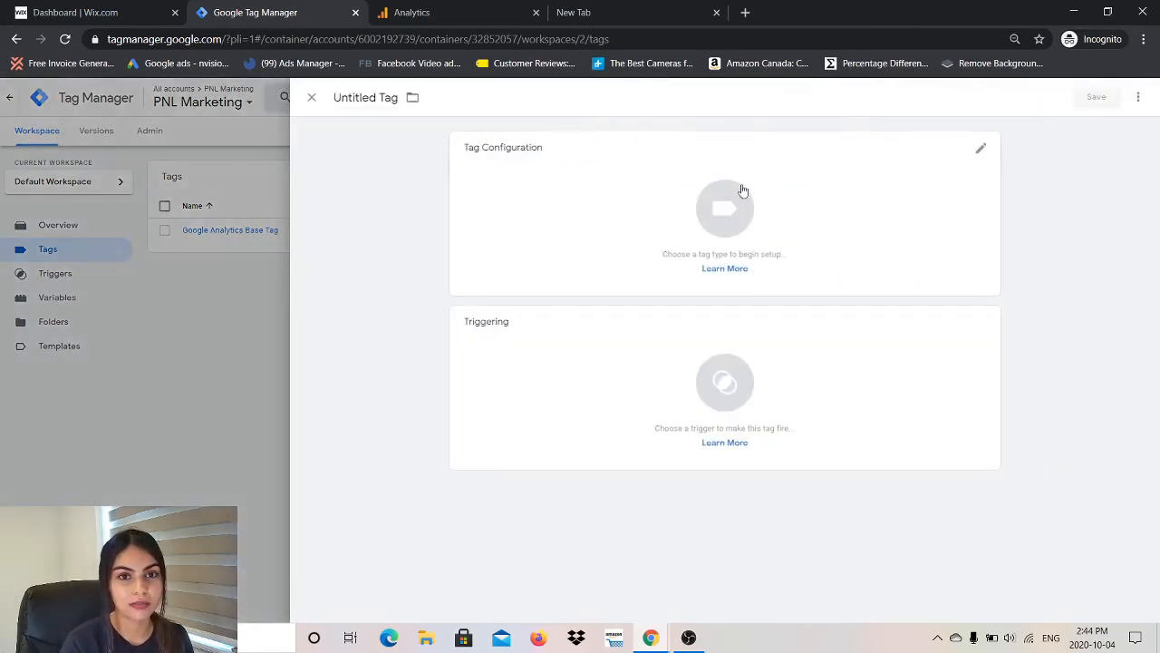
click(348, 98)
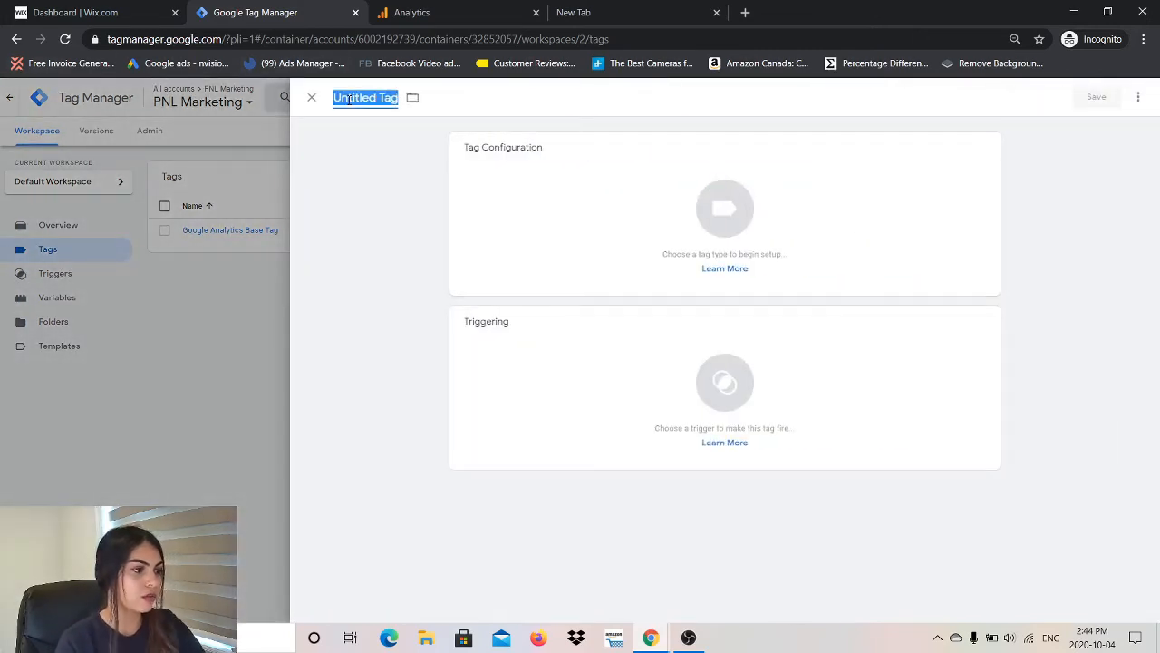
key(Caps_Lock)
text(GA)
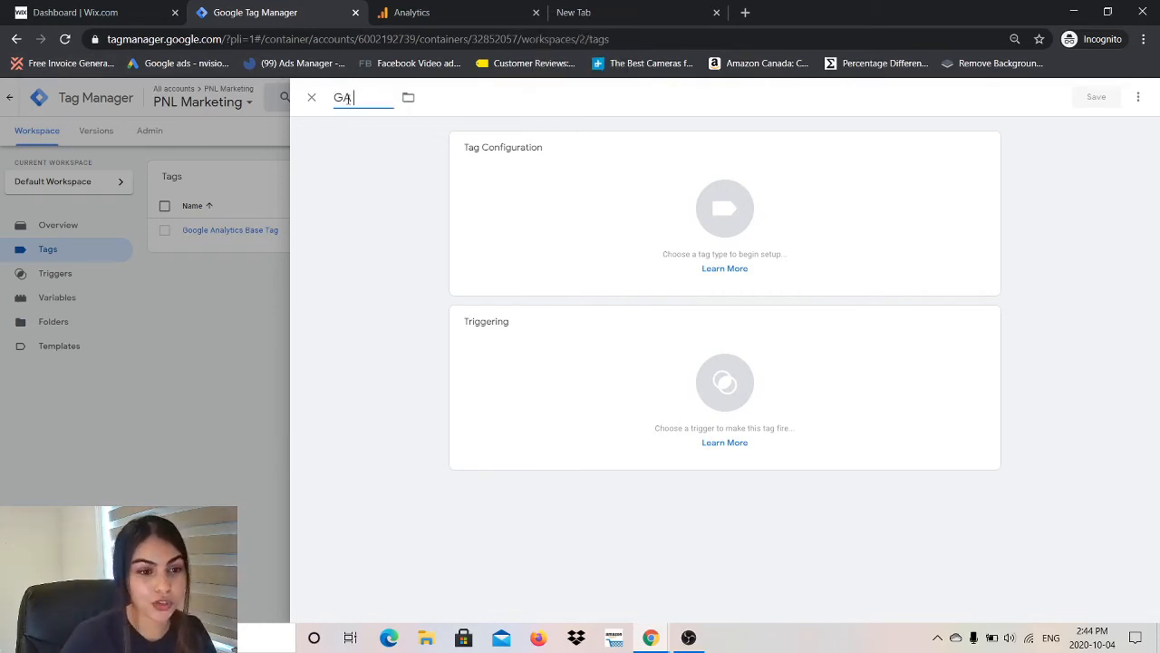
text( - )
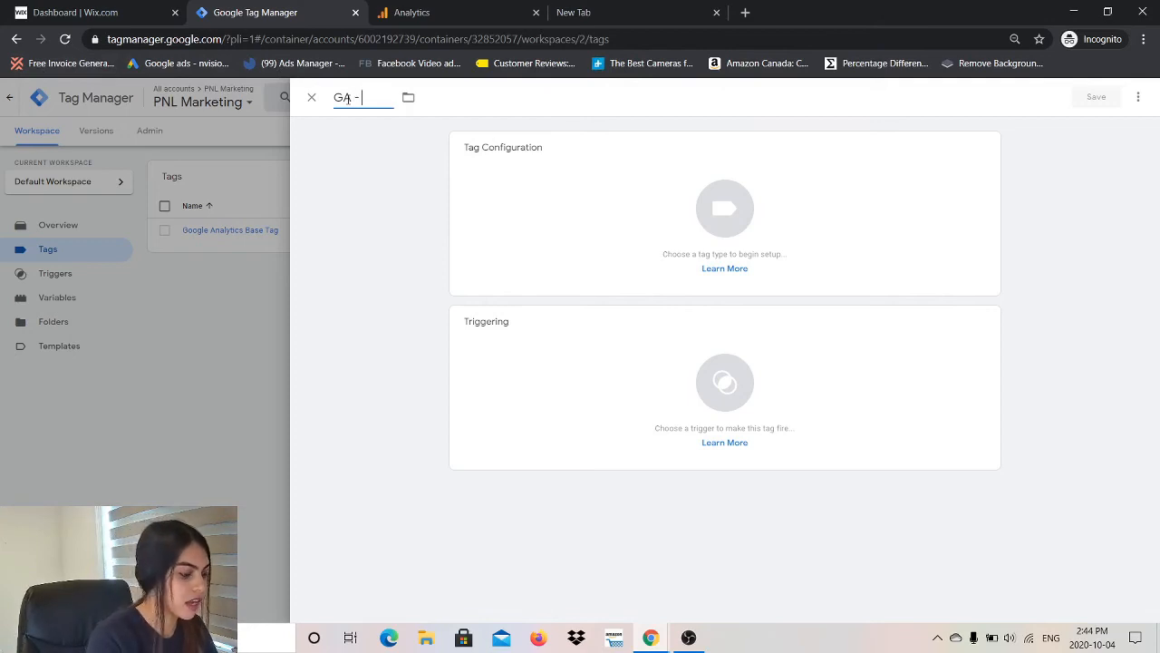
text(T)
key(Caps_Lock)
text(hank you)
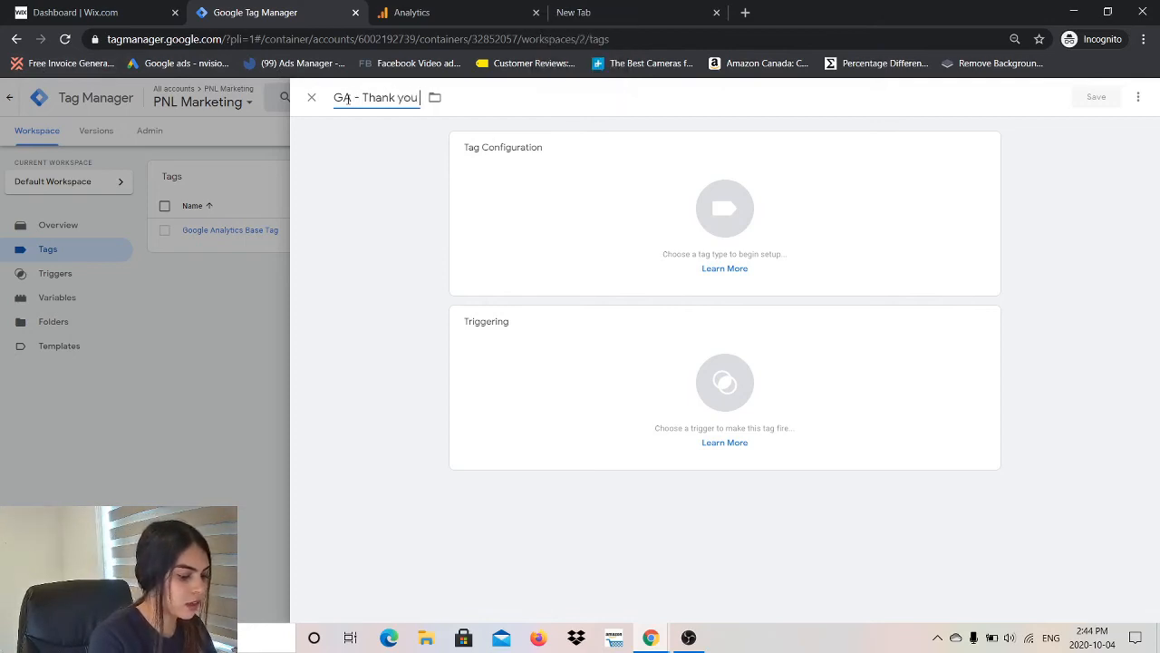
text( page)
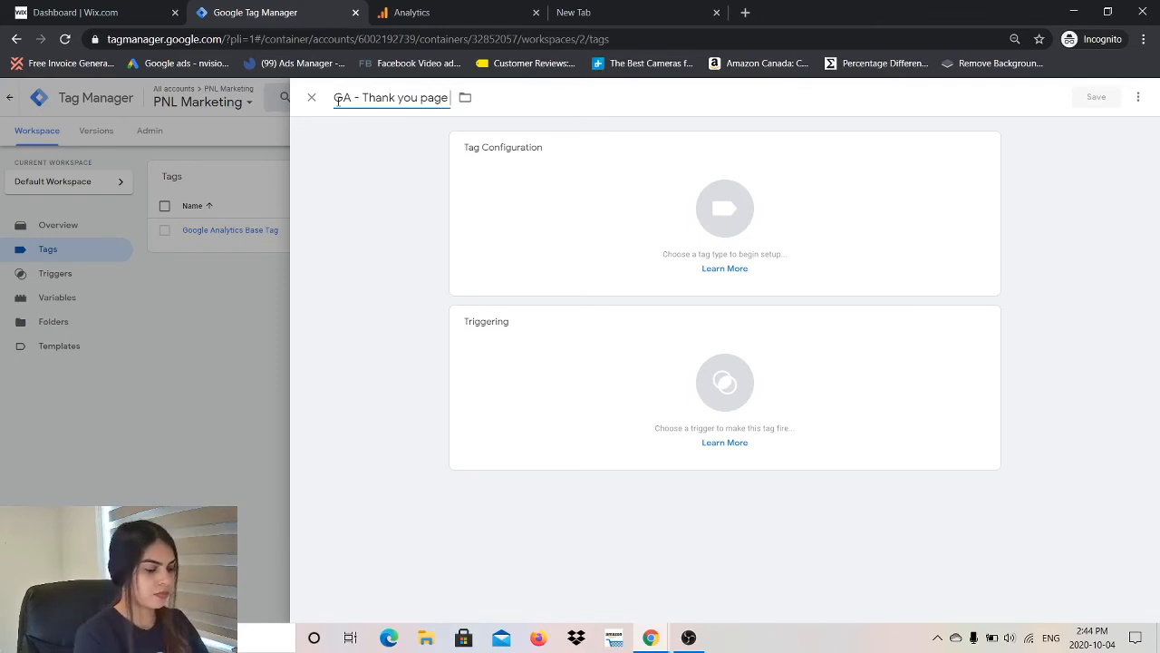
text( confirmation Tag)
key(BackSpace)
key(BackSpace)
key(BackSpace)
key(Caps_Lock)
text(T)
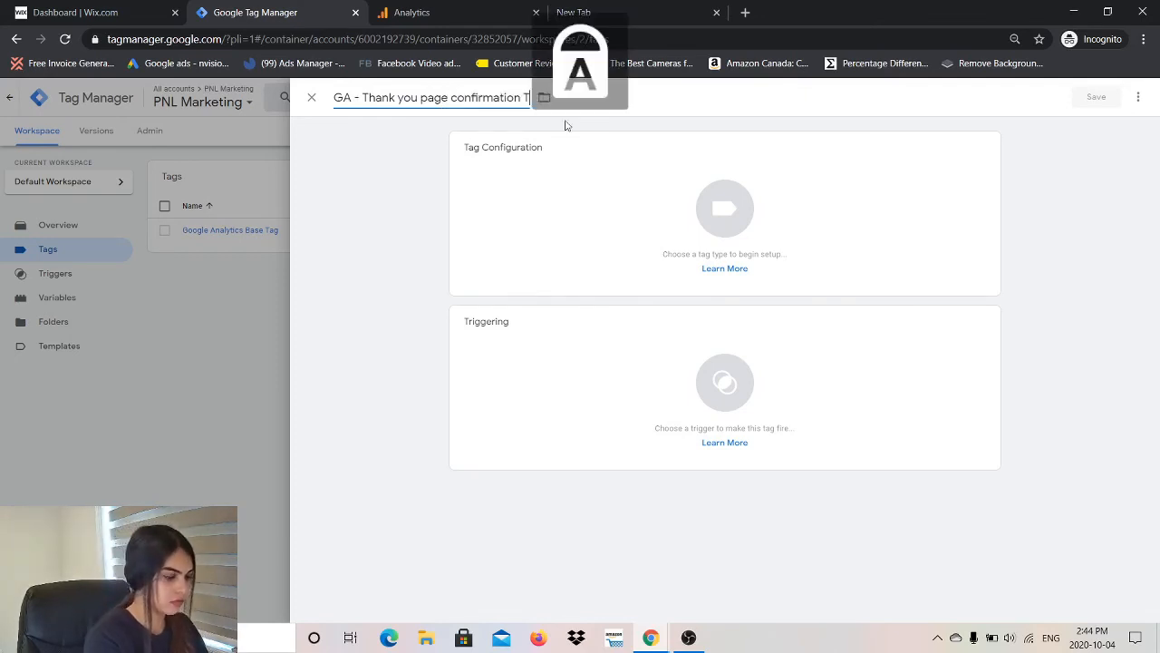
key(Caps_Lock)
text(rack)
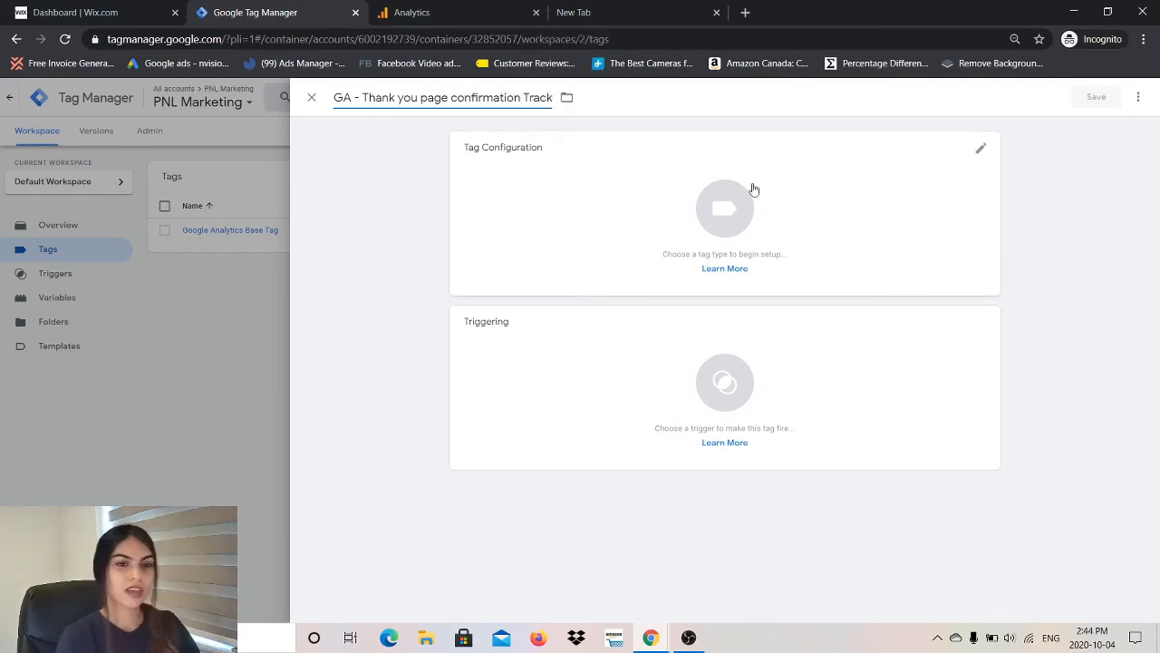
- Configure the tag as Google Analytics: Universal Analytics with the Page View track type and {{GA Variable}} as its settings variable
click(827, 201)
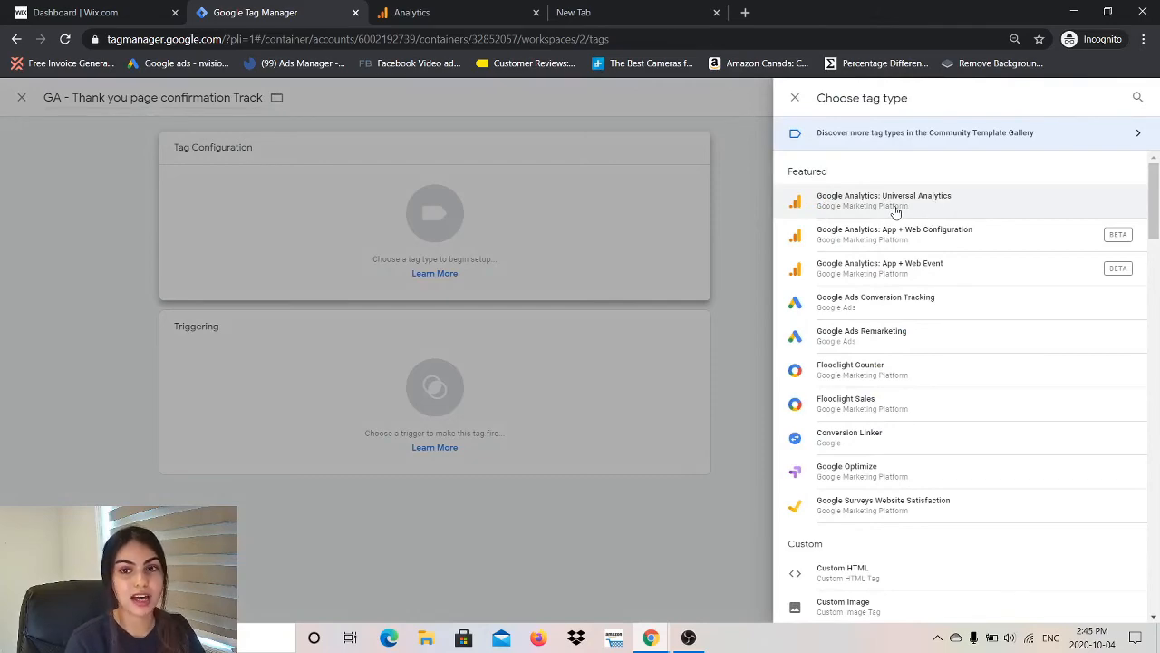
click(895, 208)
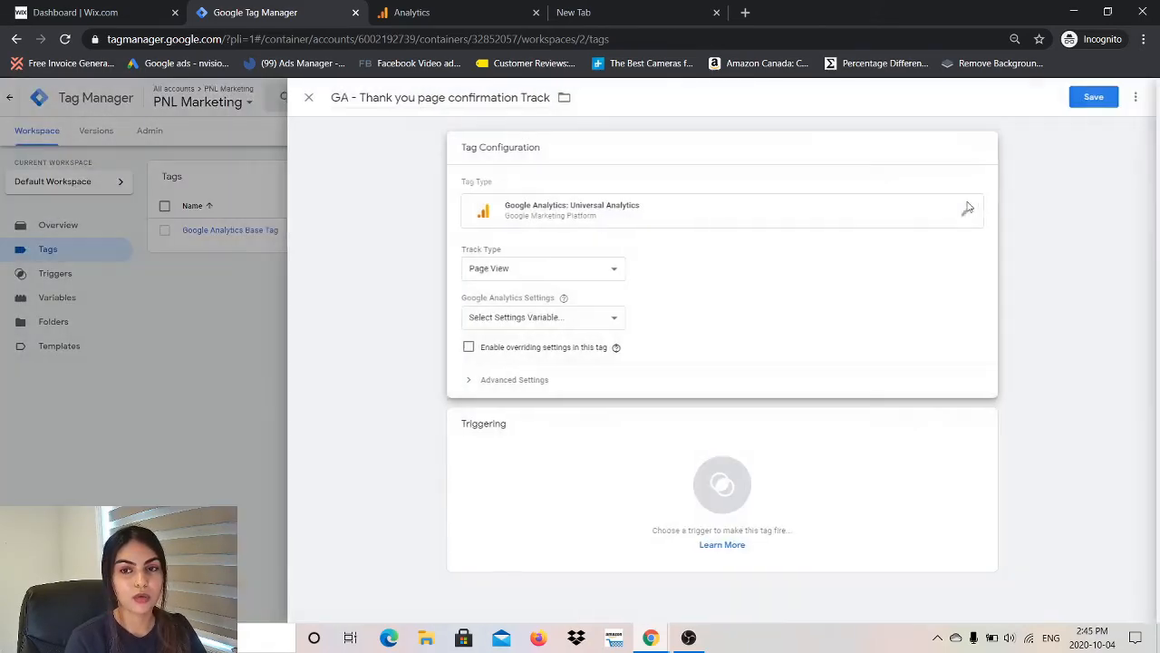
click(541, 319)
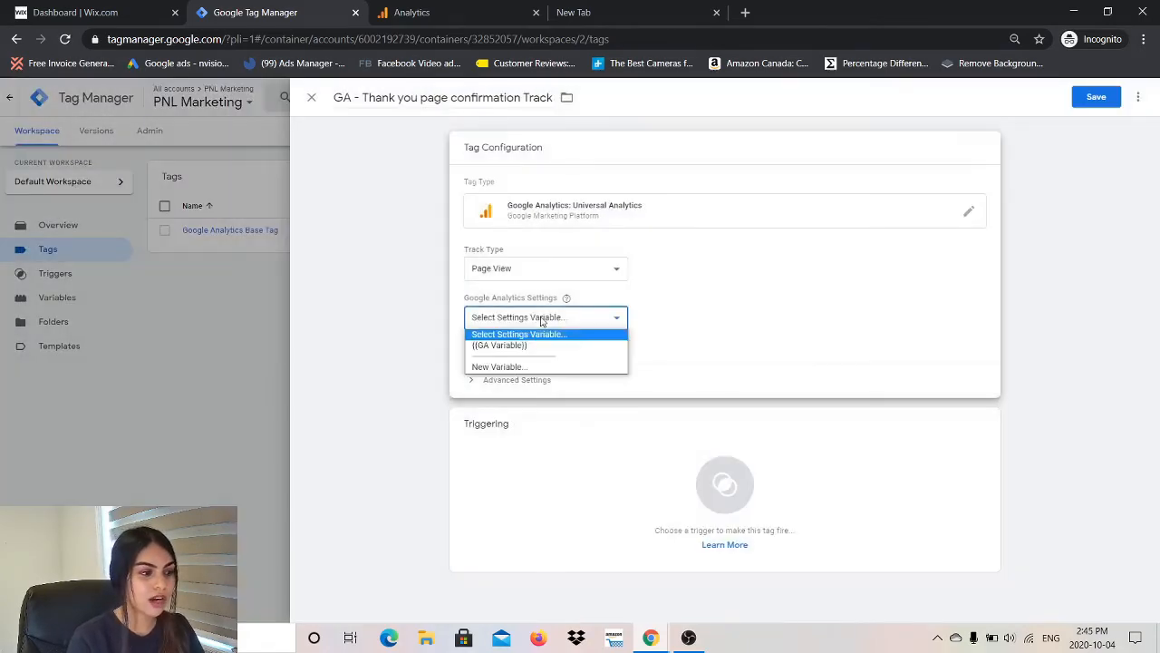
click(508, 350)
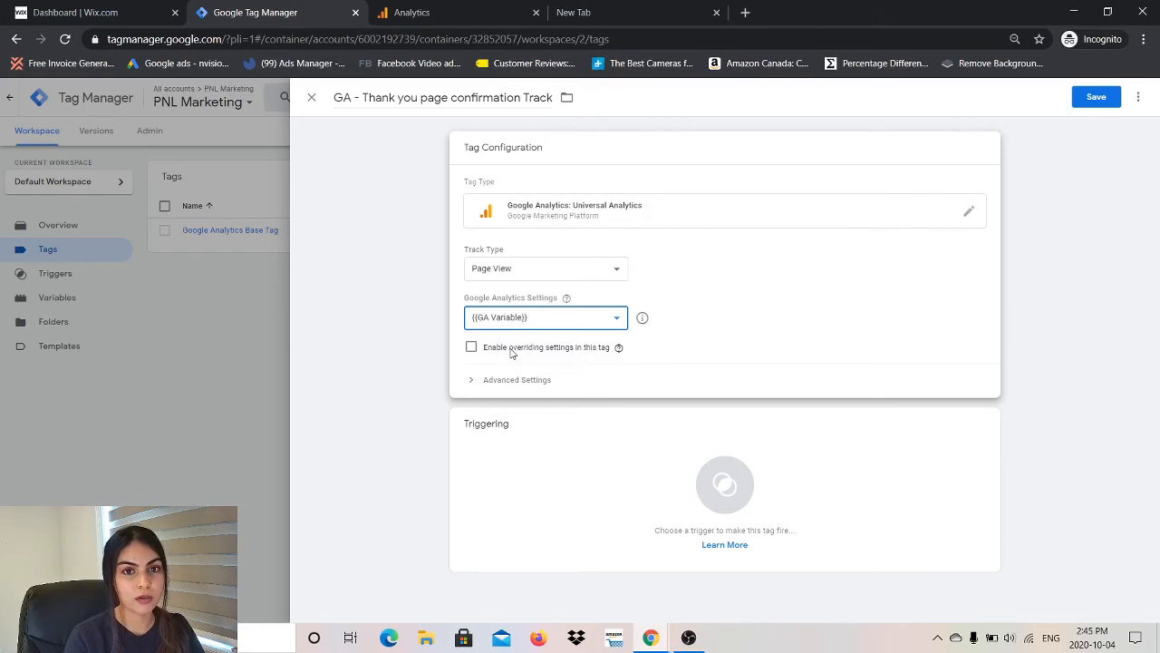
click(542, 268)
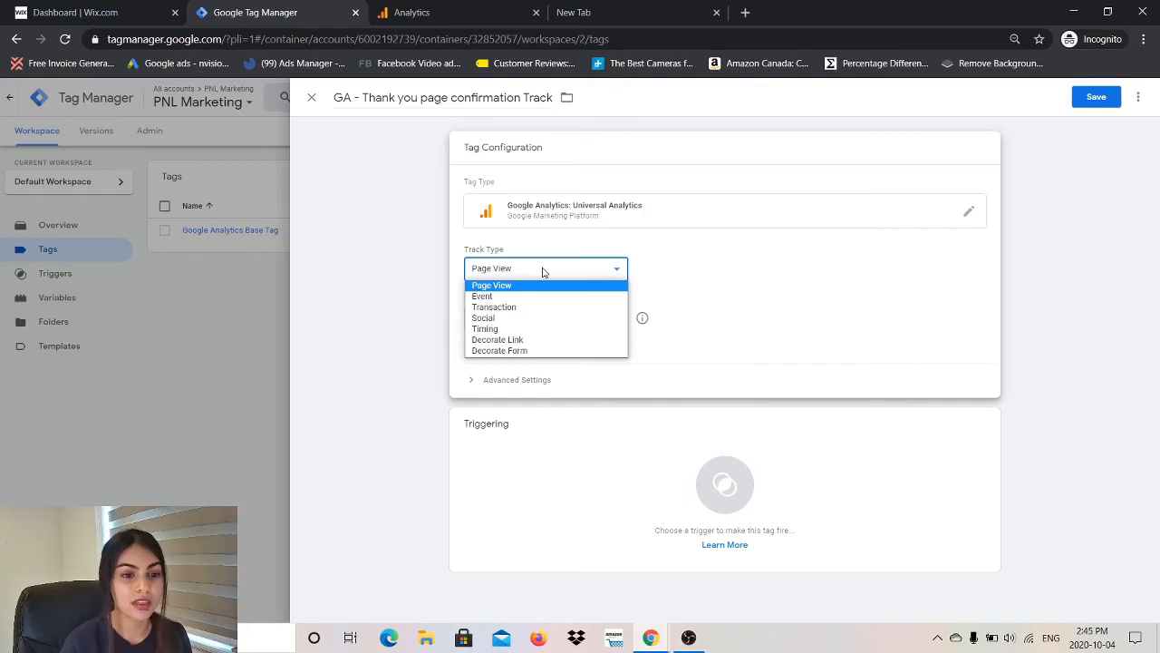
click(772, 307)
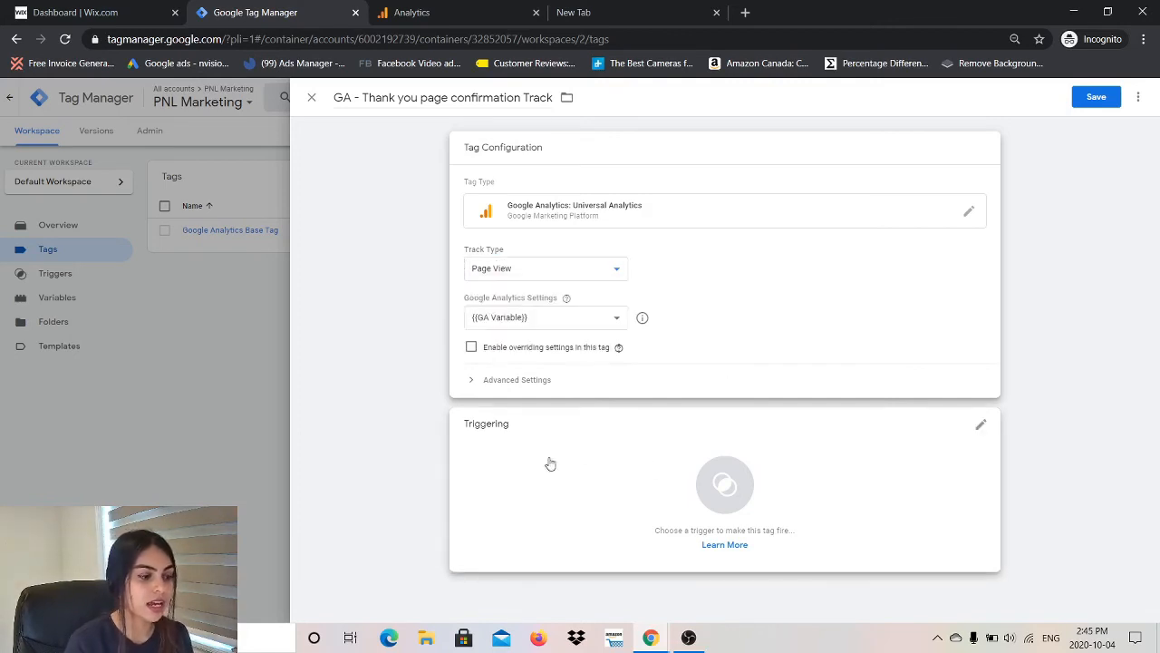
- Add a new trigger to the tag and name it Thank You Page Confirmation Trigger
click(667, 447)
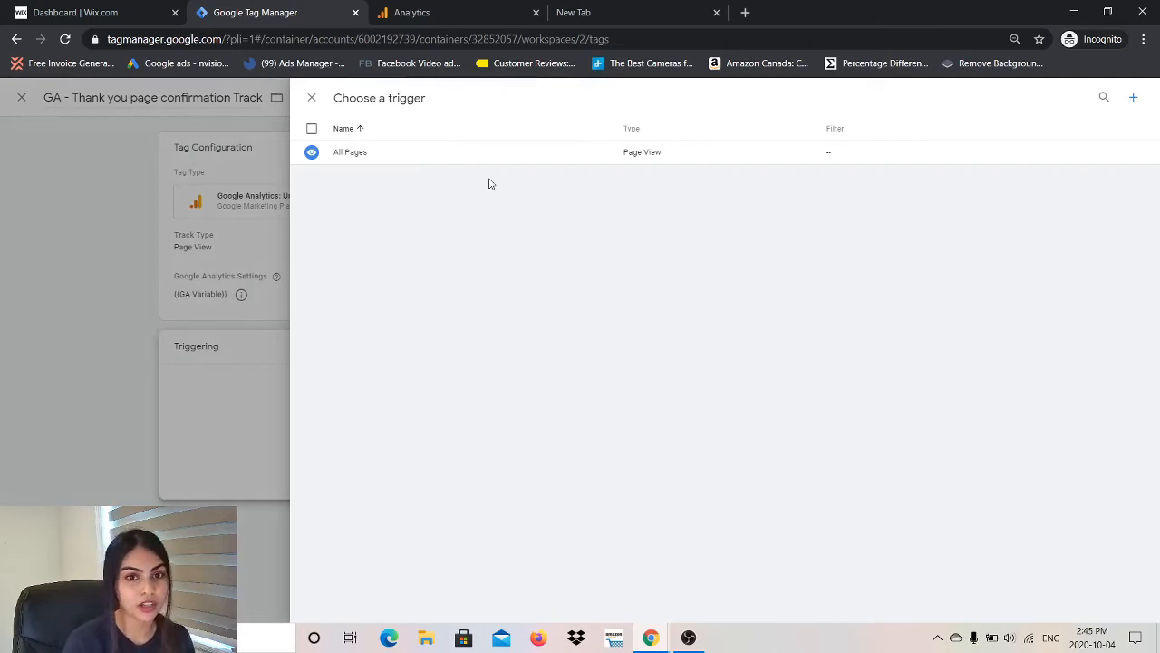
click(1132, 97)
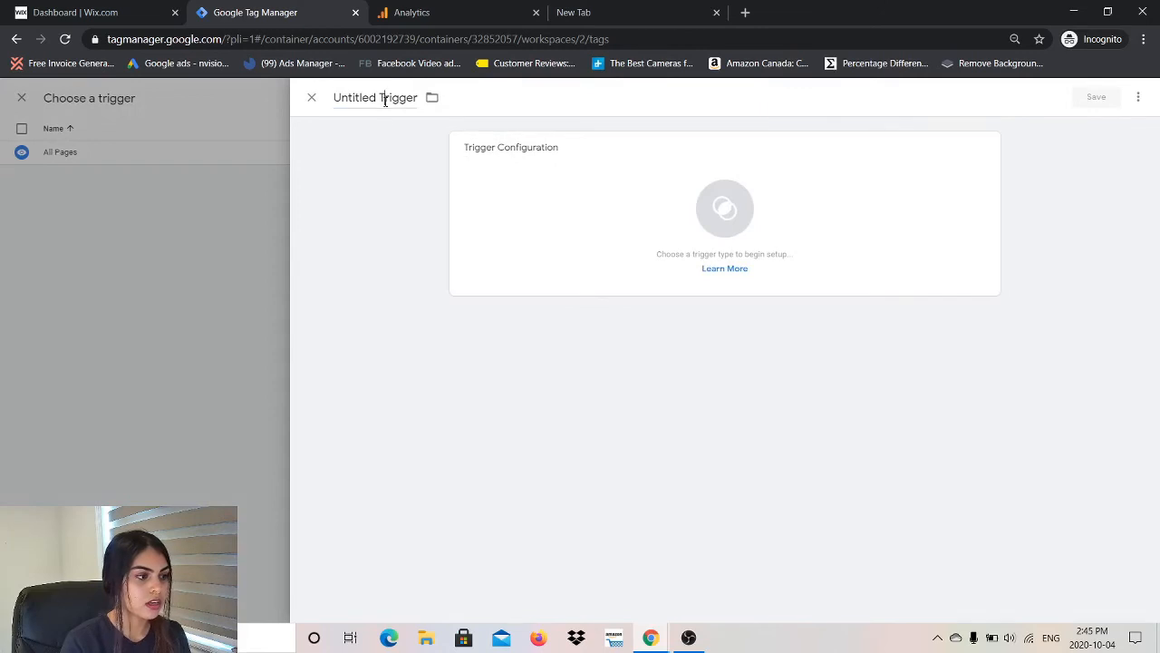
double_click(385, 101)
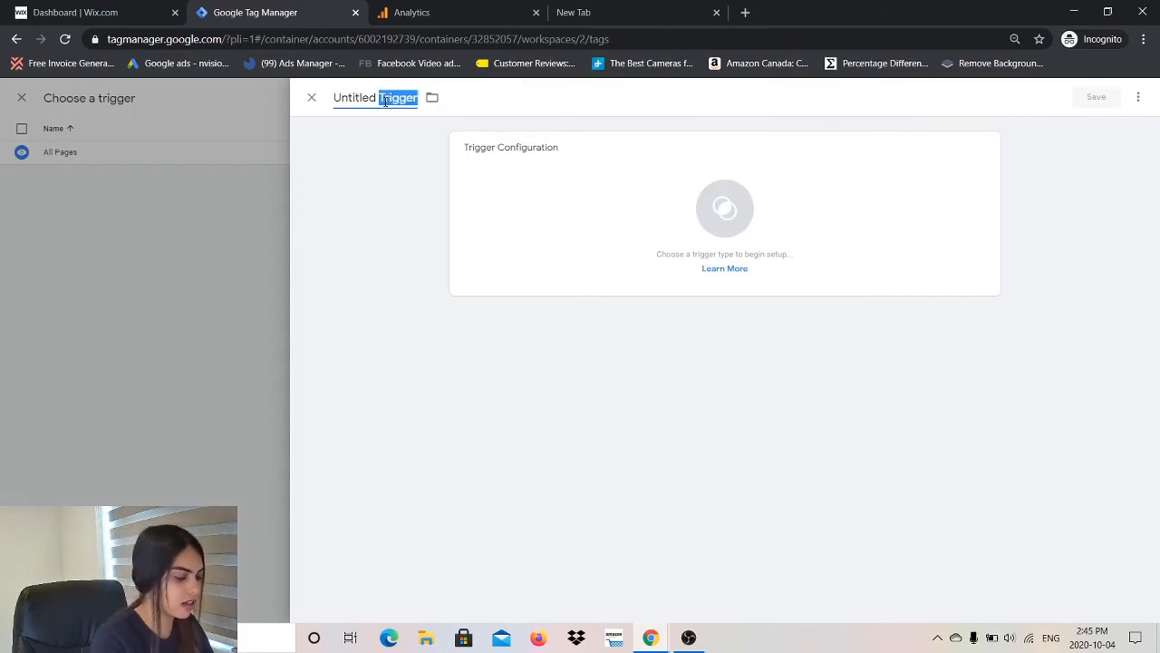
key(ctrl+a)
key(BackSpace)
text(Thank )
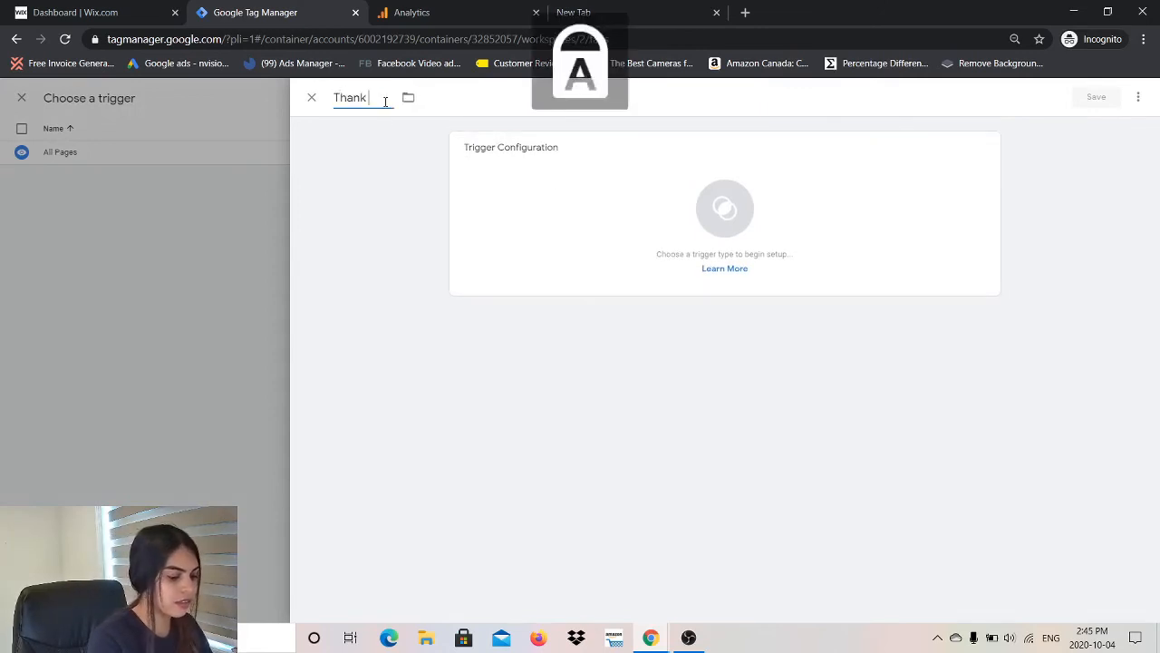
text(You Page C)
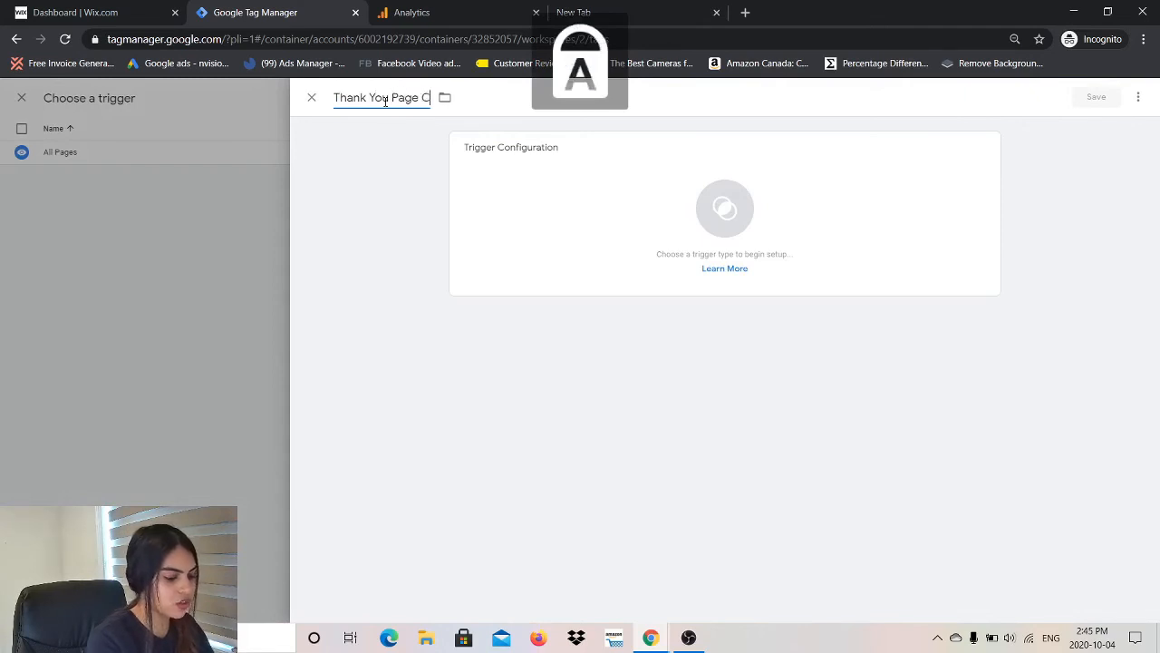
text(onfirmation)
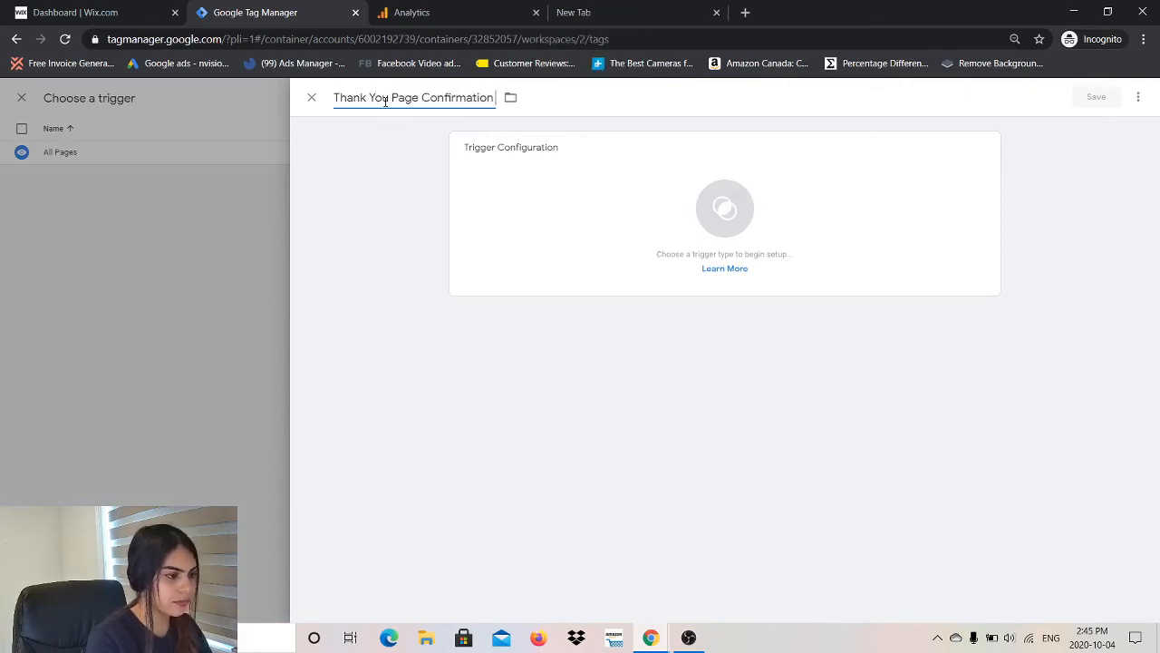
text( Trigger)
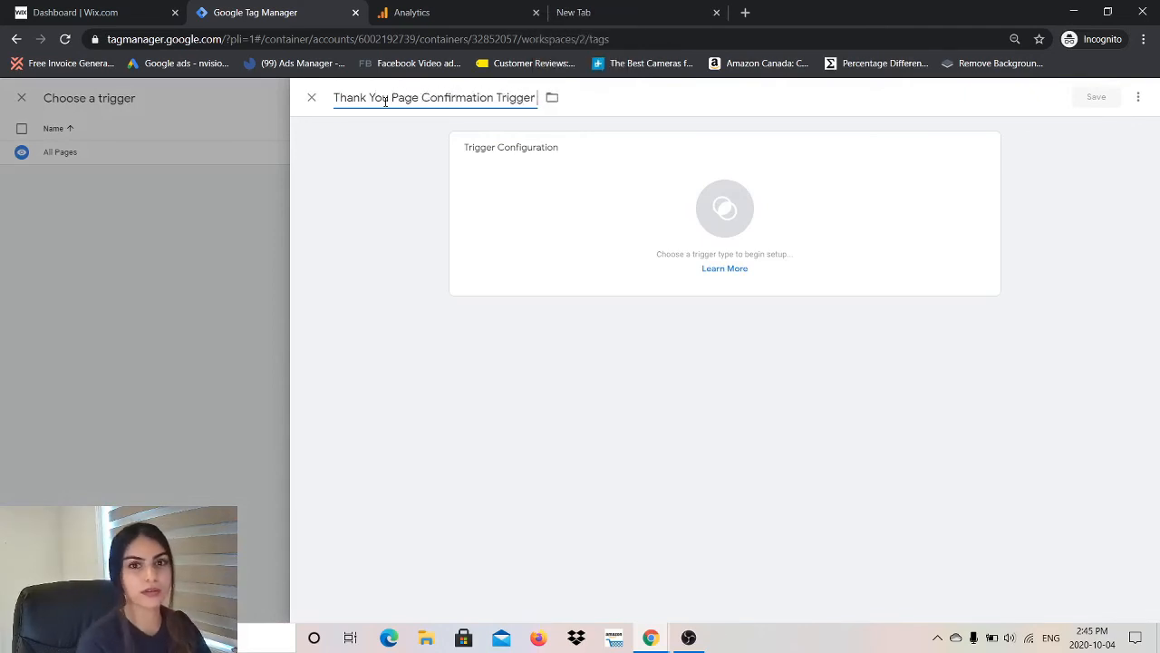
- Set the trigger type to Page View and make it fire on Some Page Views
click(598, 171)
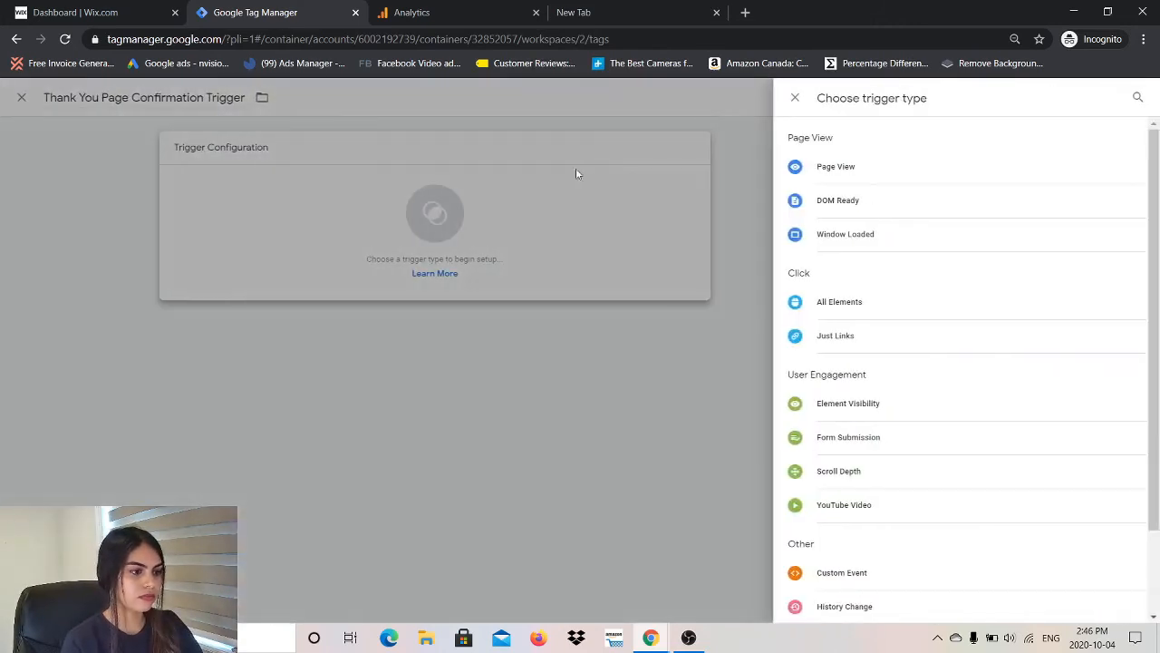
click(838, 167)
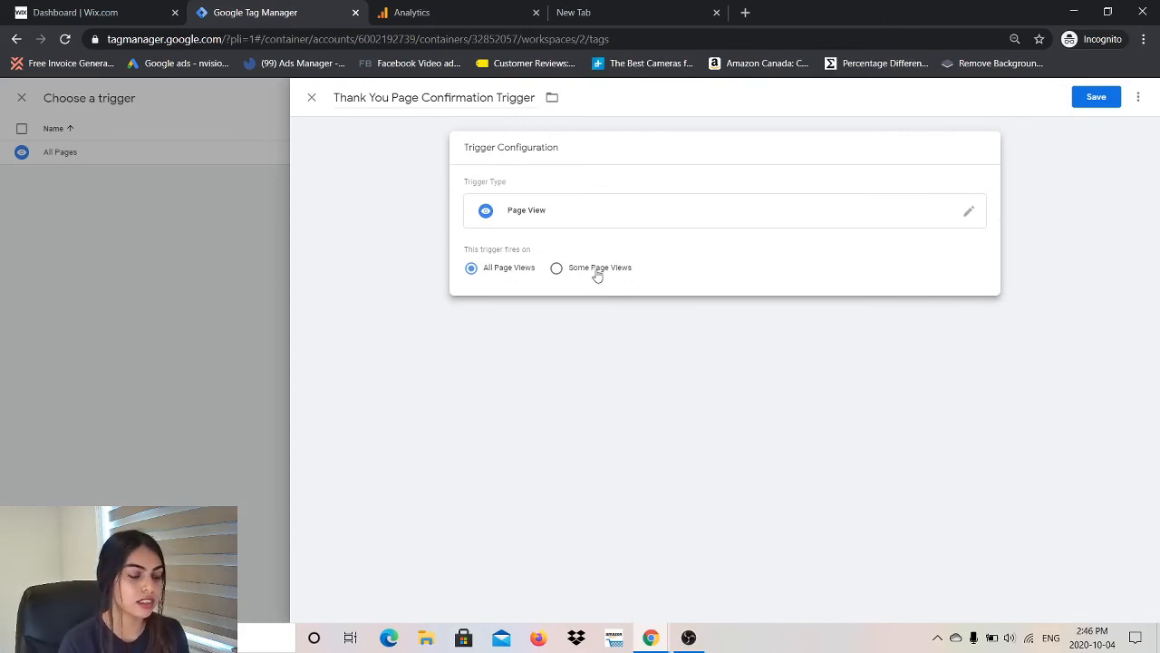
click(597, 272)
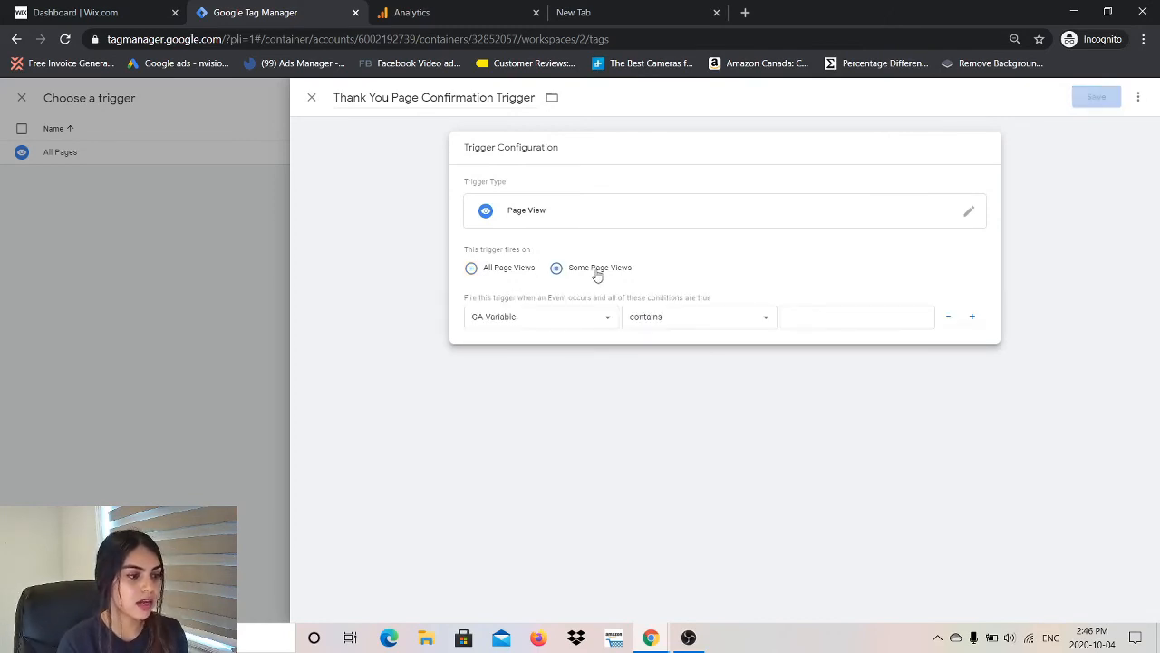
- Set the firing condition to Page URL contains /thank-you and save the trigger
click(547, 323)
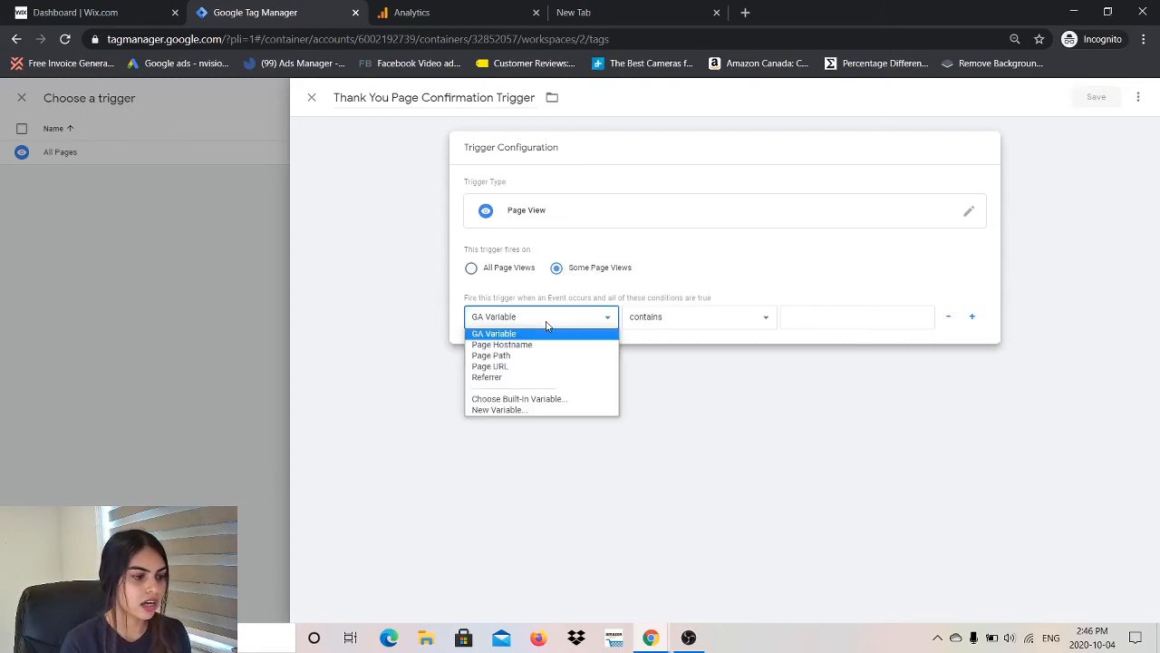
click(512, 367)
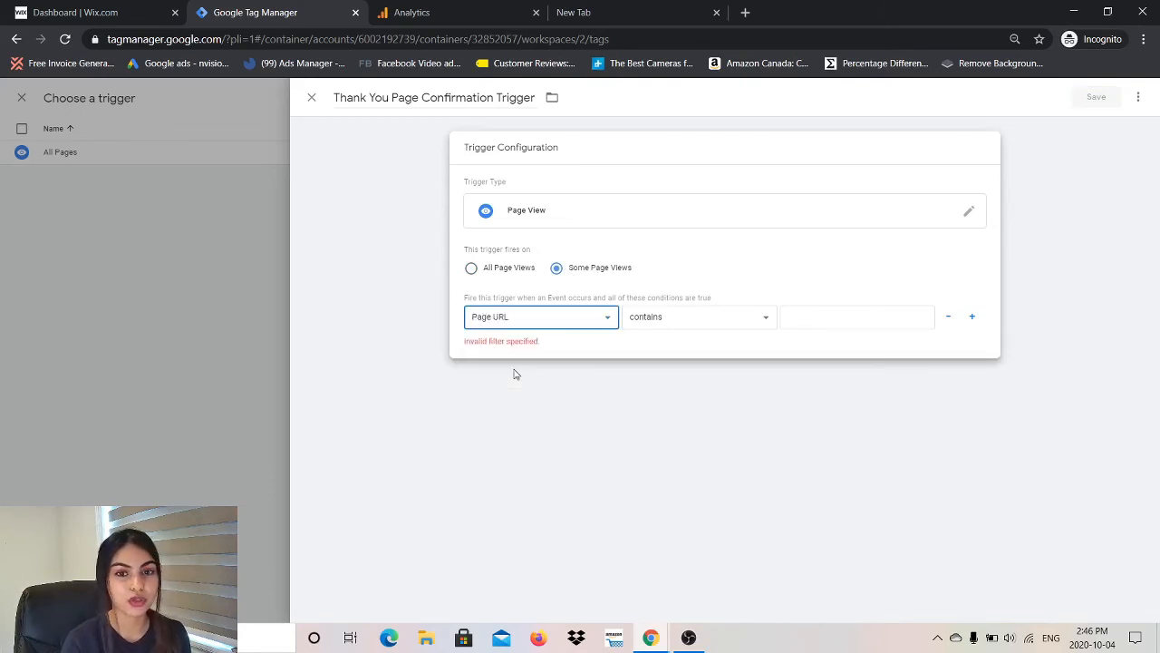
click(696, 326)
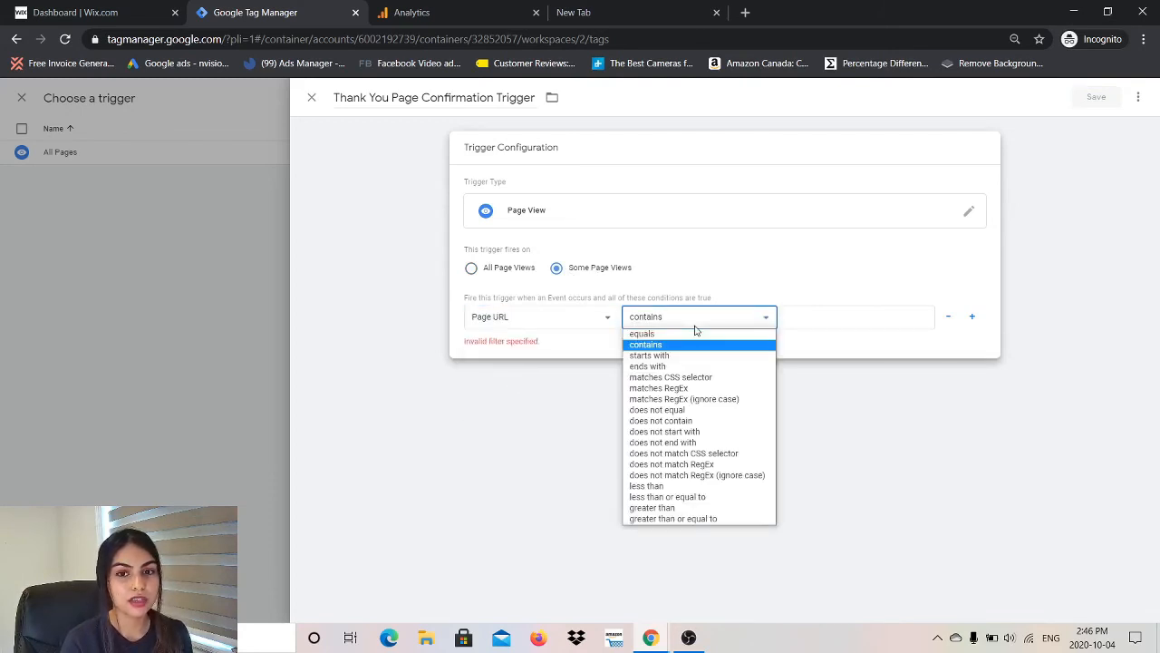
click(685, 346)
click(783, 319)
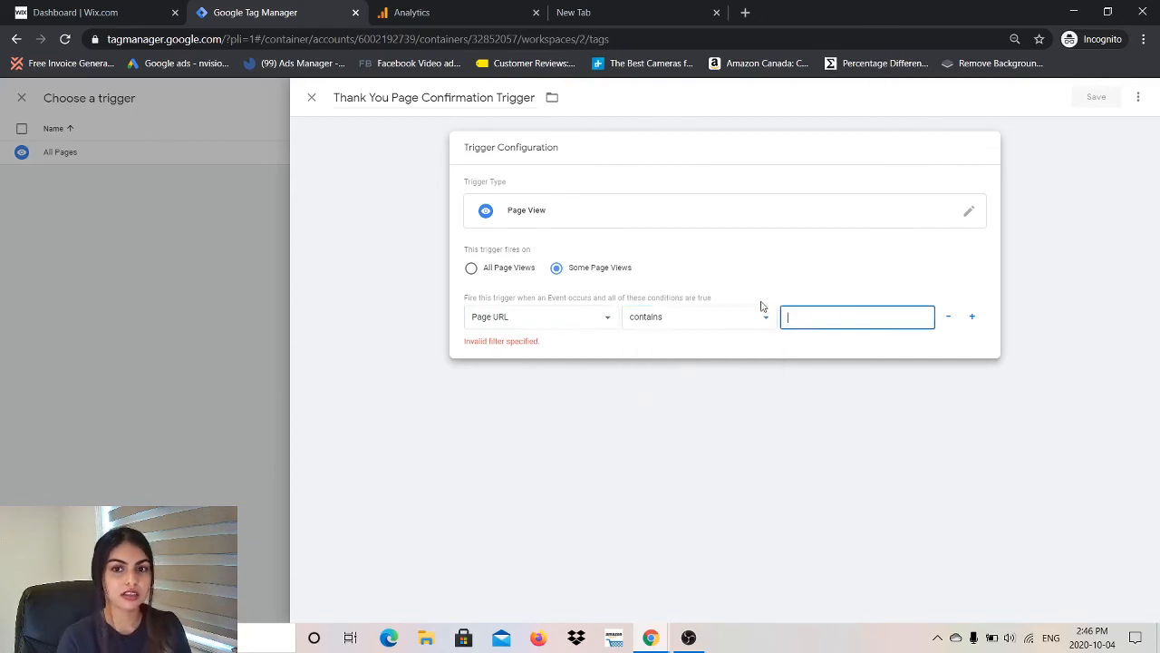
text(/)
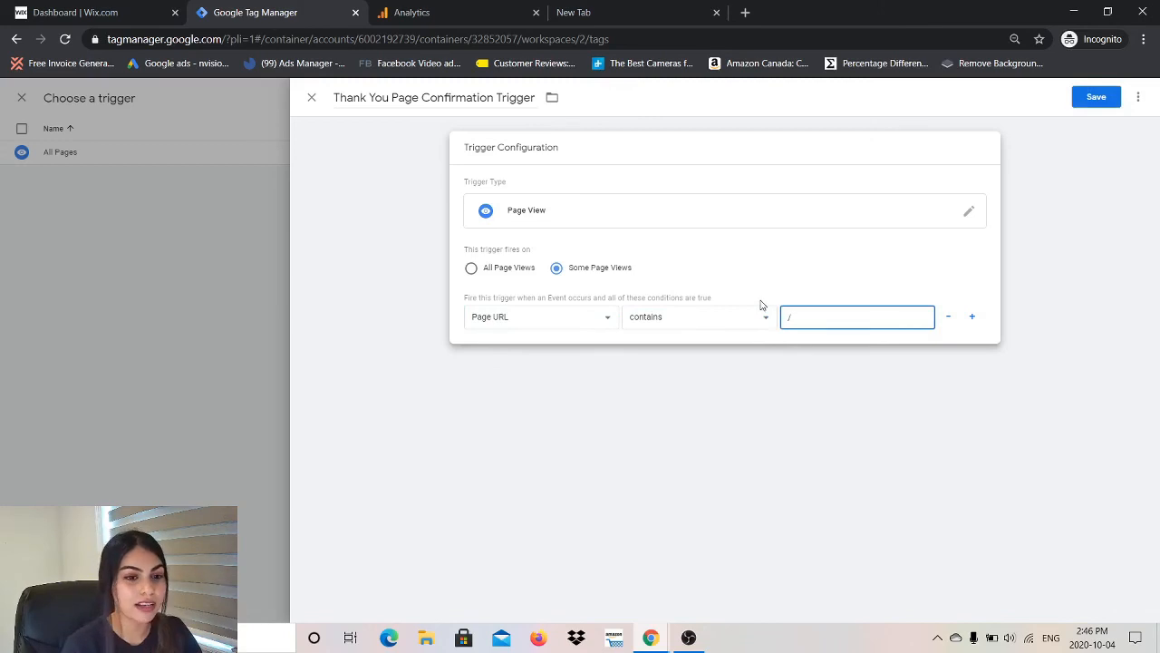
click(718, 323)
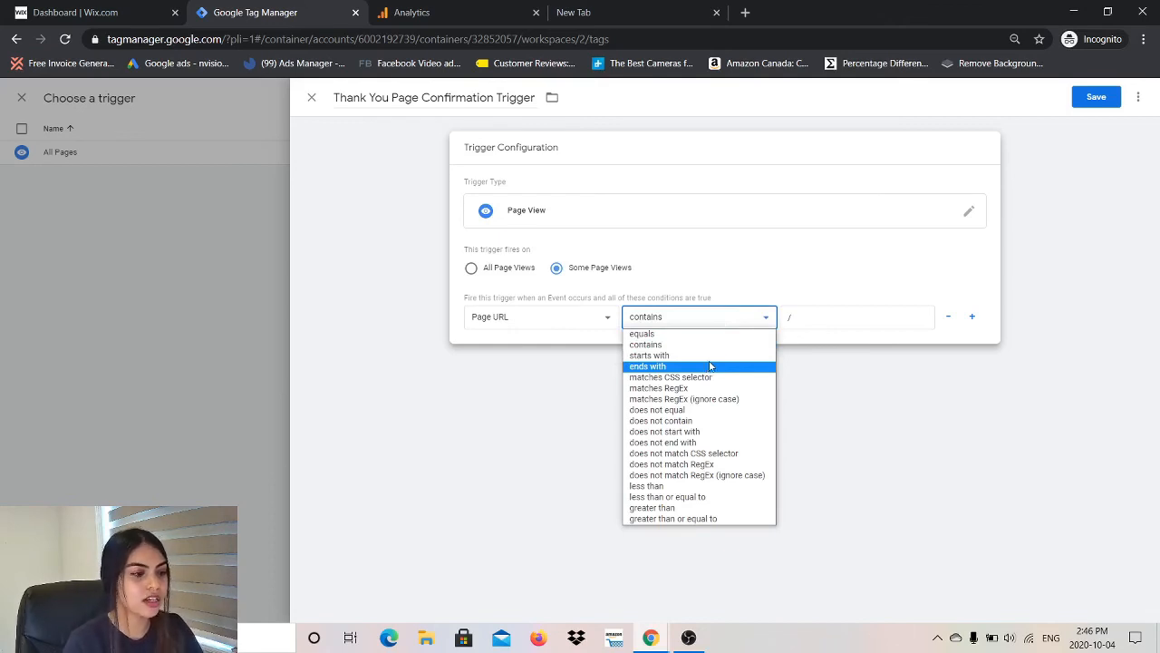
click(834, 318)
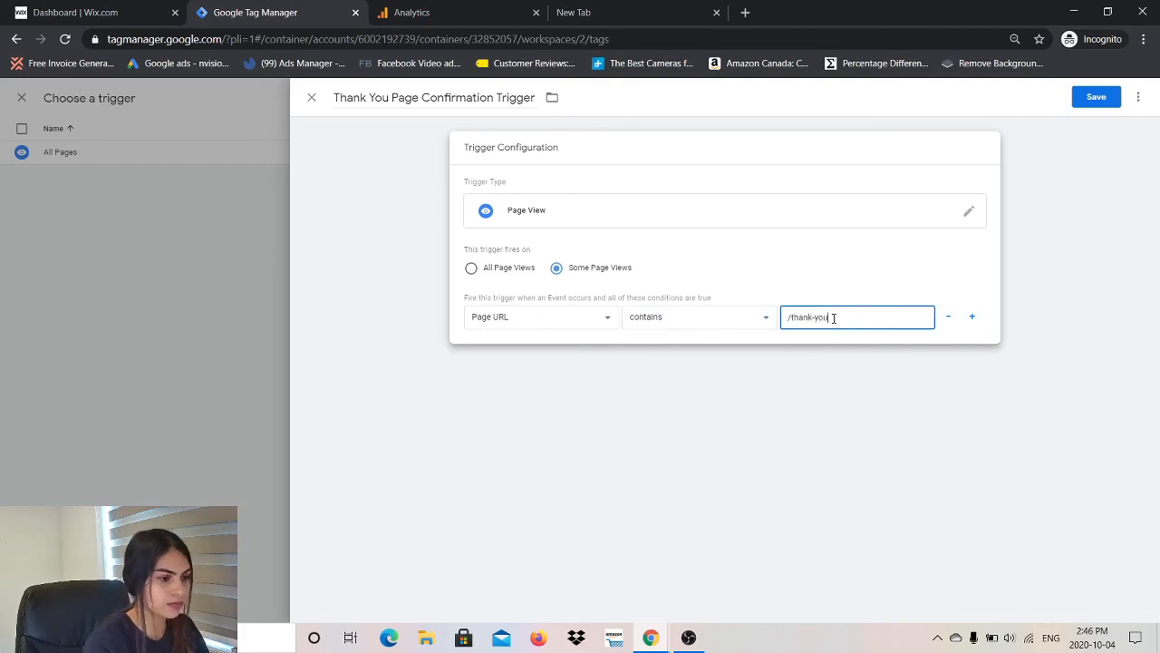
click(1100, 105)
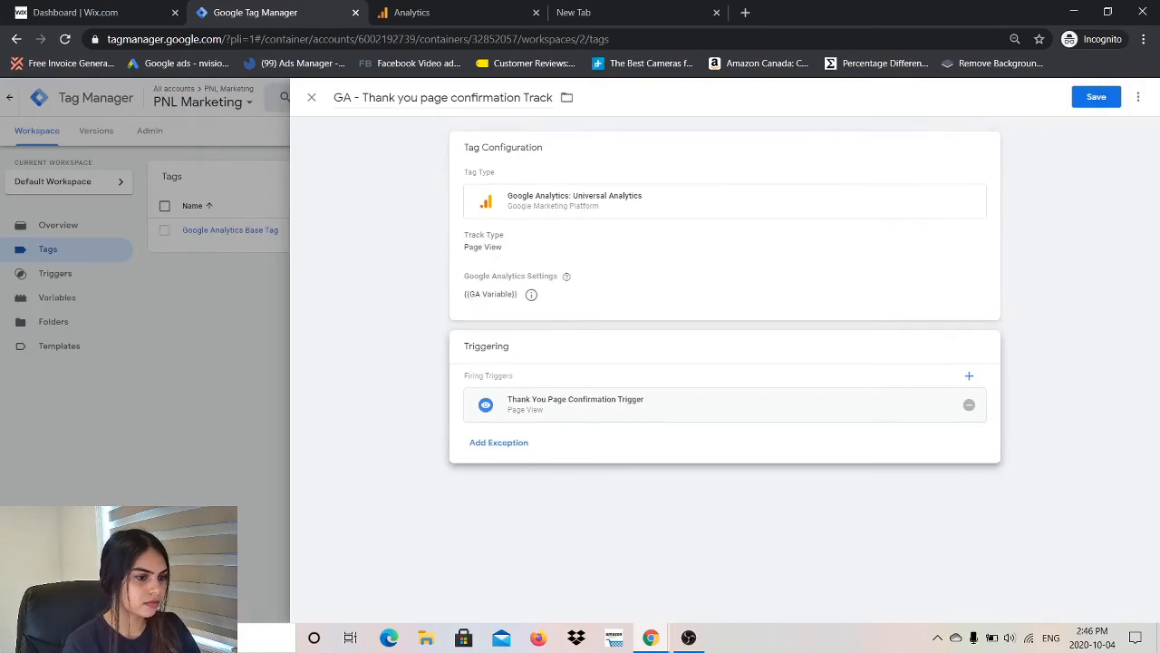
- Save the thank-you page confirmation tag and publish the workspace changes as a version named Thank You Page tracking added
click(1094, 99)
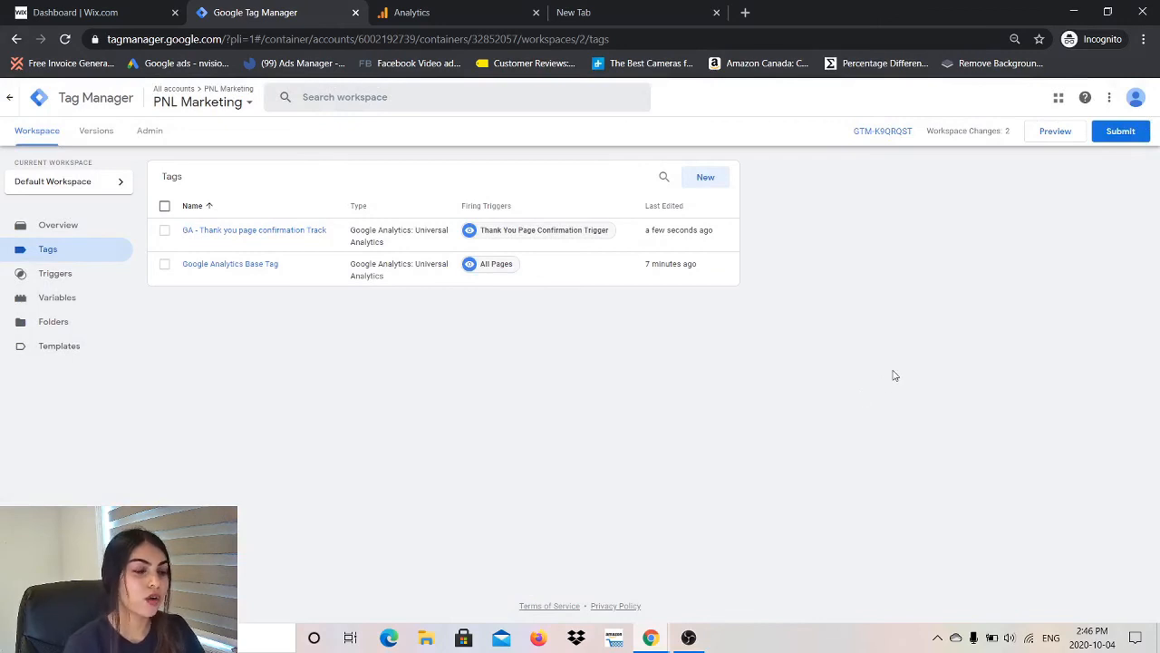
click(1119, 133)
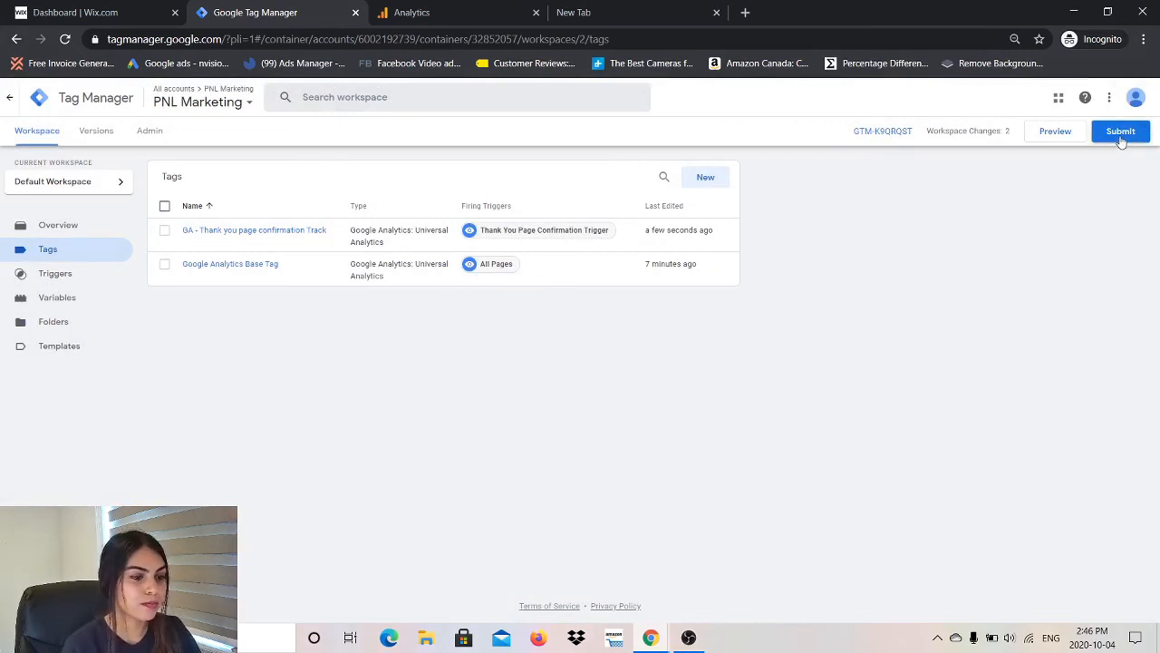
click(542, 235)
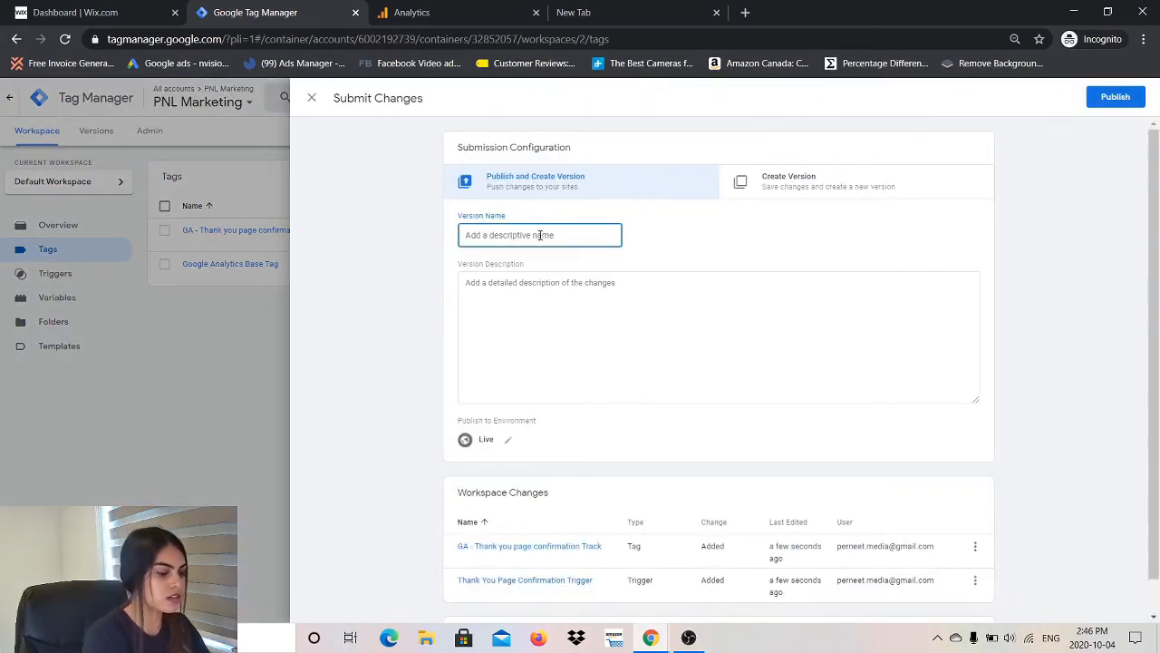
text(Thank You P)
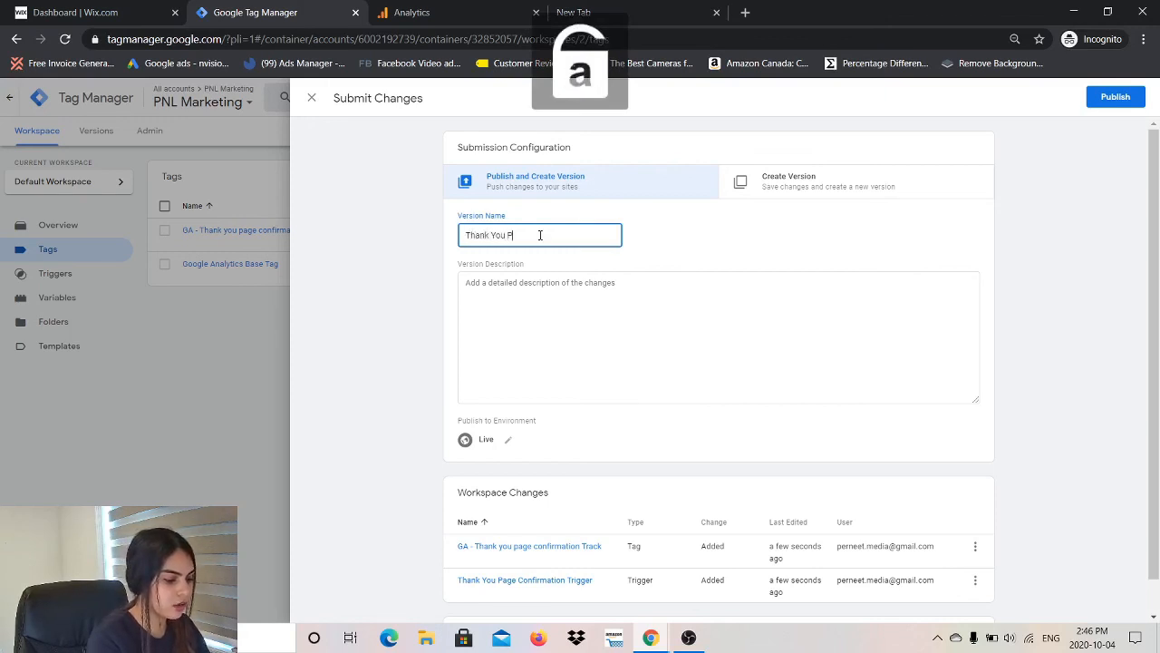
text(age tracking a)
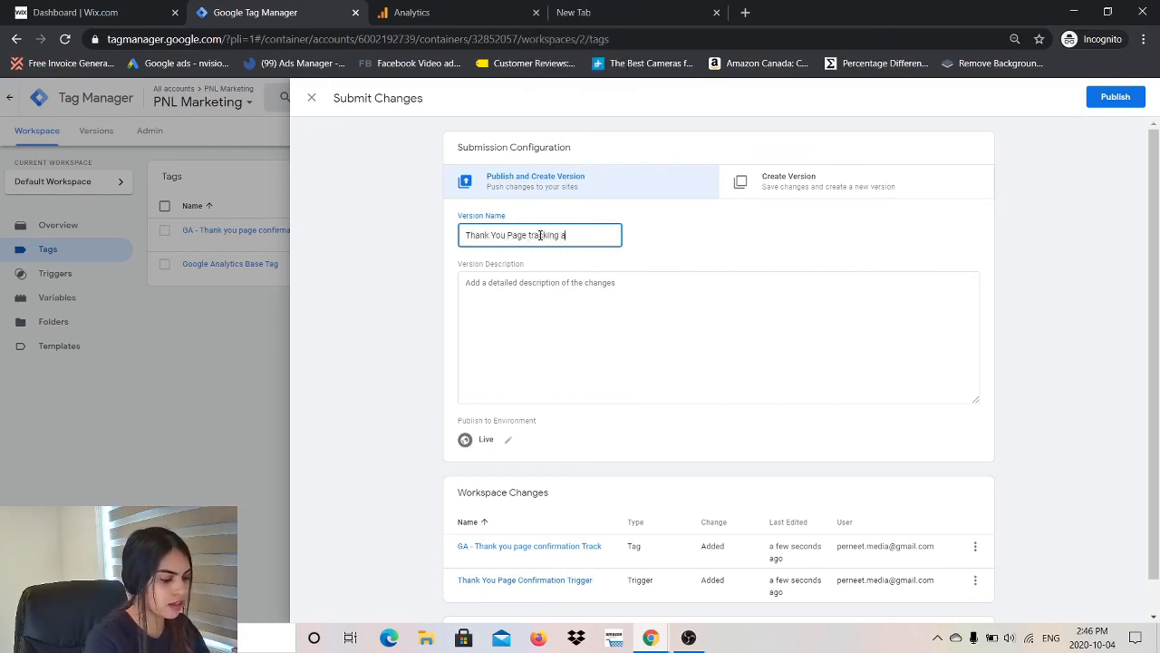
text(dded)
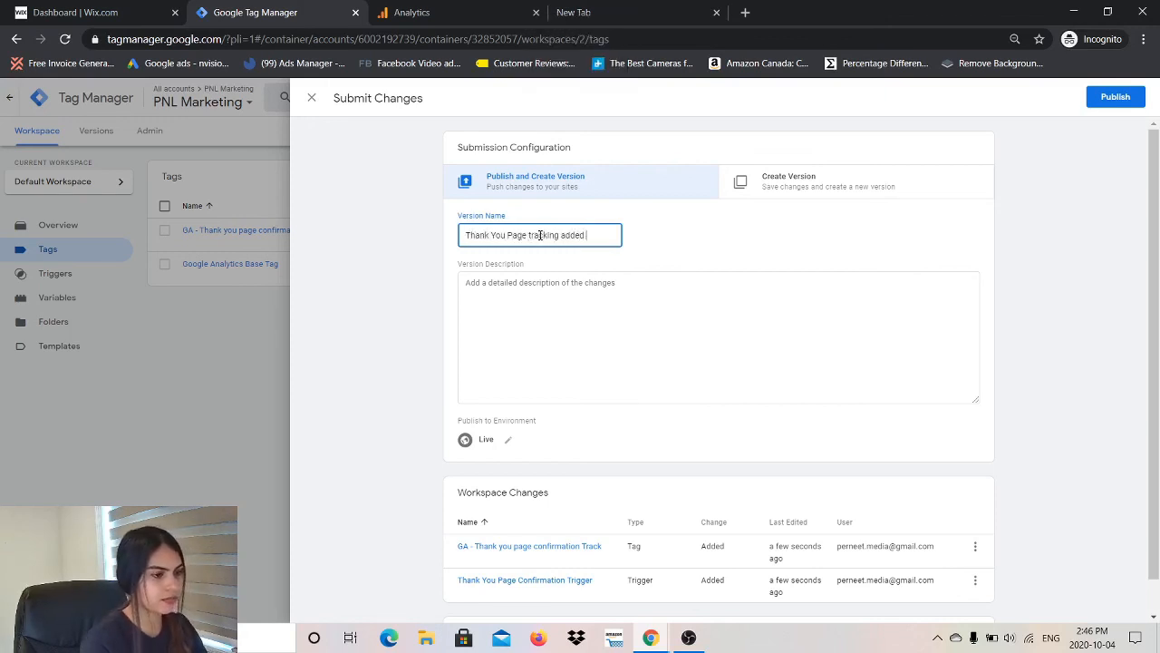
click(1110, 97)
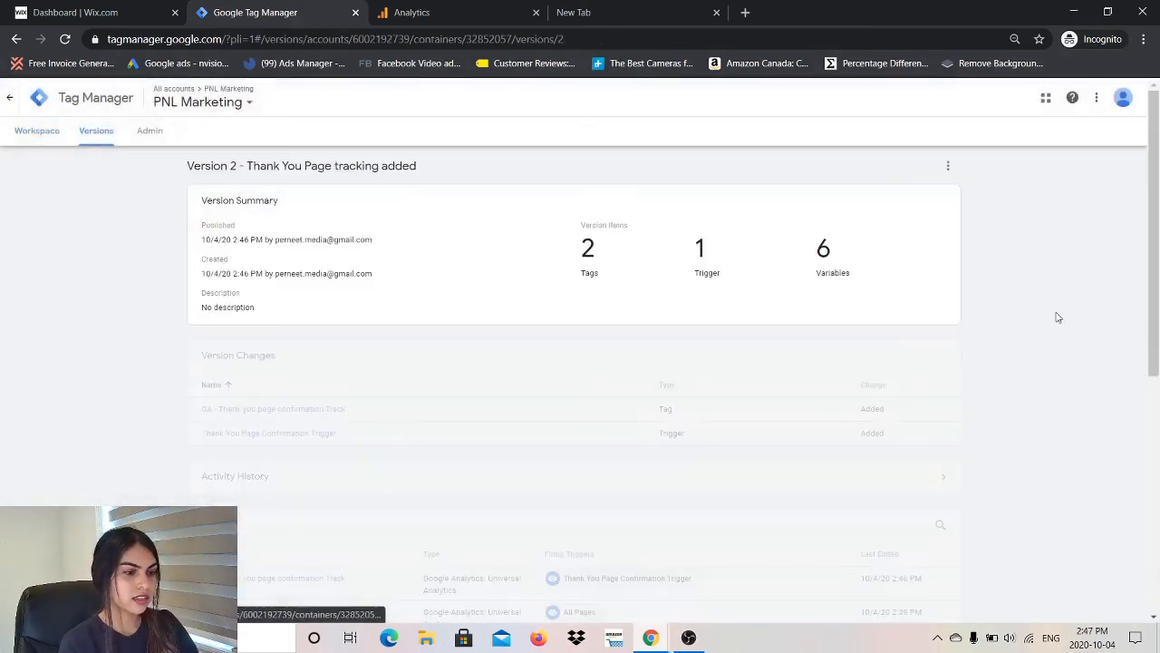